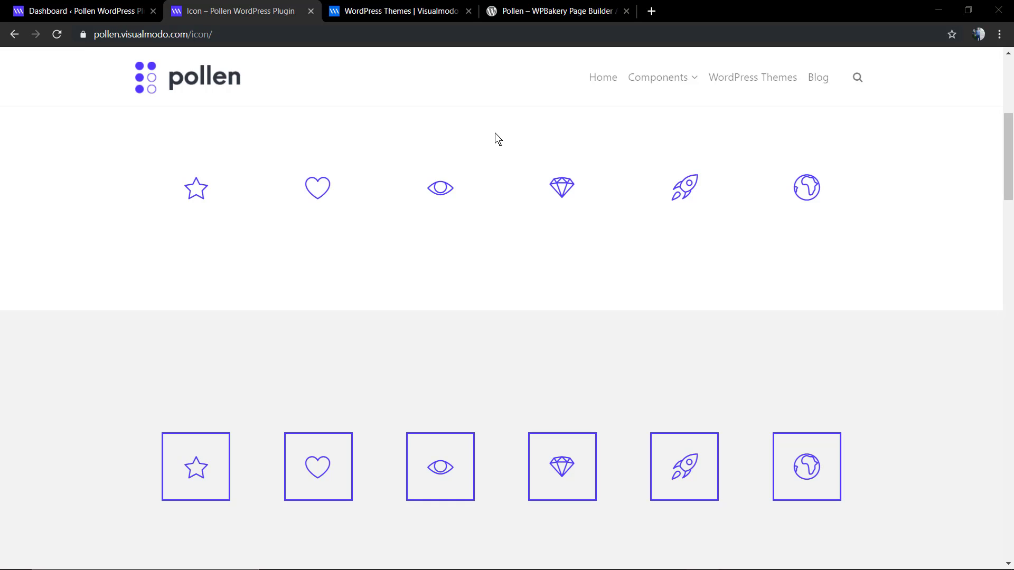
- Glance at the Pollen plugin and Visualmodo tabs, then scroll down the Pollen Icon demo page
{"action": "left_click", "coordinate": [536, 11]}
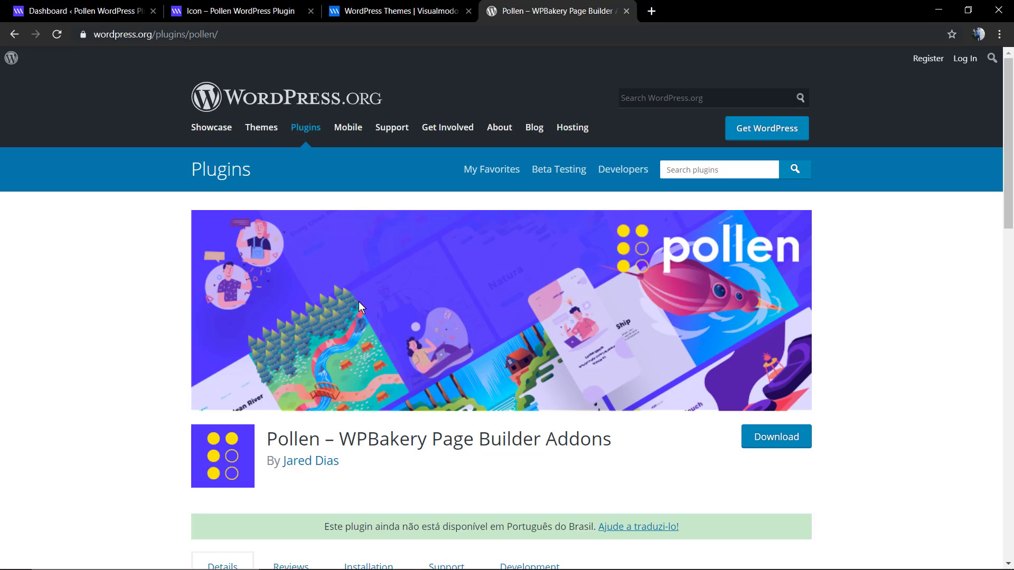
{"action": "left_click", "coordinate": [375, 15]}
{"action": "left_click", "coordinate": [227, 15]}
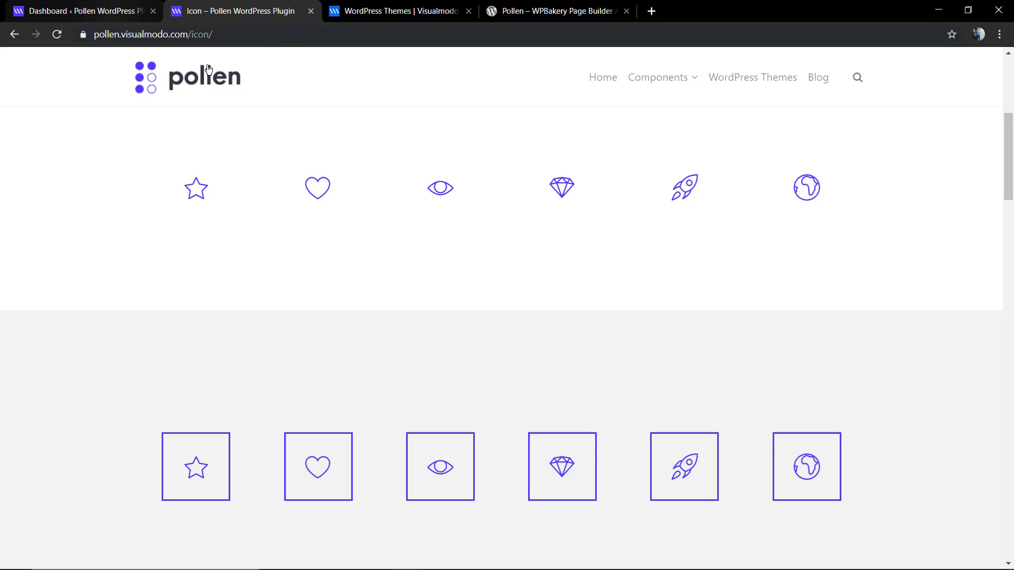
{"action": "scroll", "coordinate": [327, 285], "scroll_direction": "down", "scroll_amount": 8}
{"action": "scroll", "coordinate": [324, 290], "scroll_direction": "down", "scroll_amount": 9}
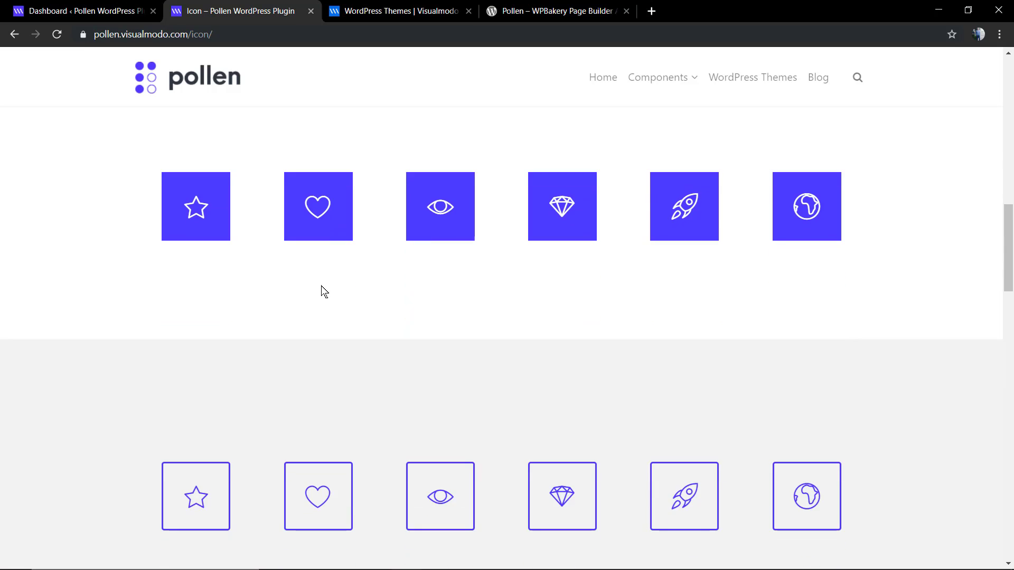
{"action": "scroll", "coordinate": [321, 294], "scroll_direction": "down", "scroll_amount": 15}
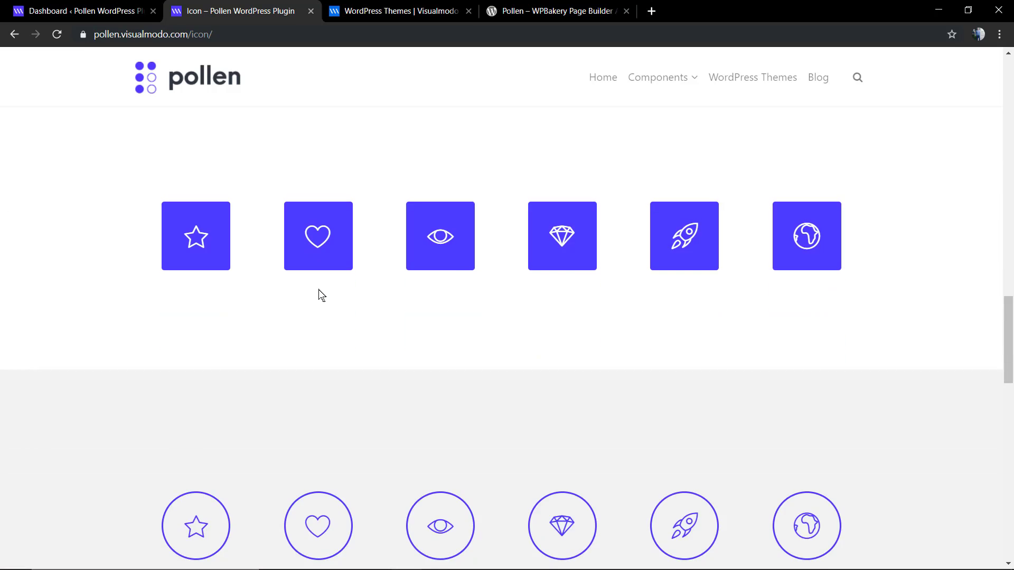
{"action": "scroll", "coordinate": [318, 289], "scroll_direction": "down", "scroll_amount": 4}
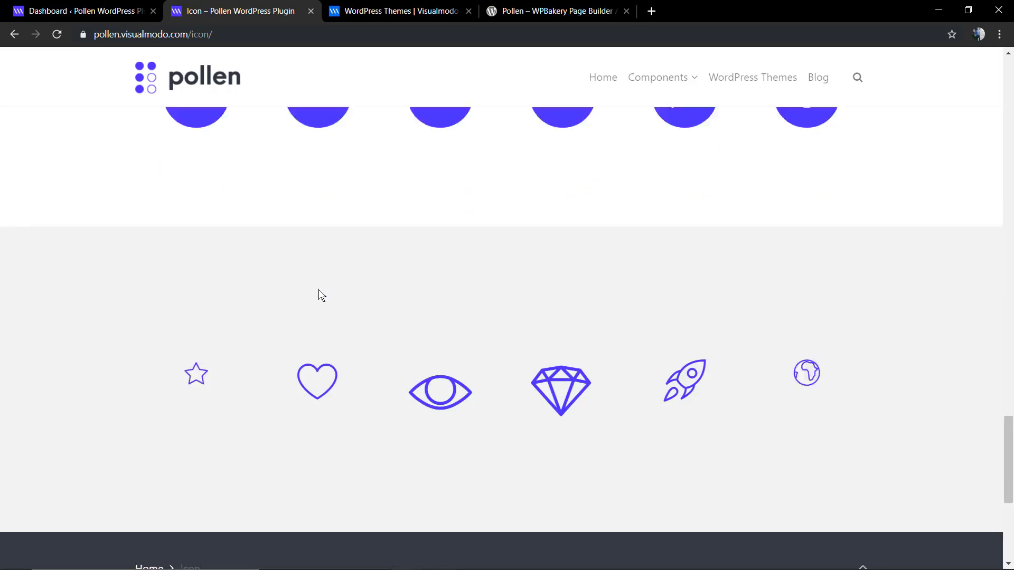
- Scroll back through the Icon examples and switch to the Visualmodo themes homepage
{"action": "scroll", "coordinate": [319, 289], "scroll_direction": "up", "scroll_amount": 2}
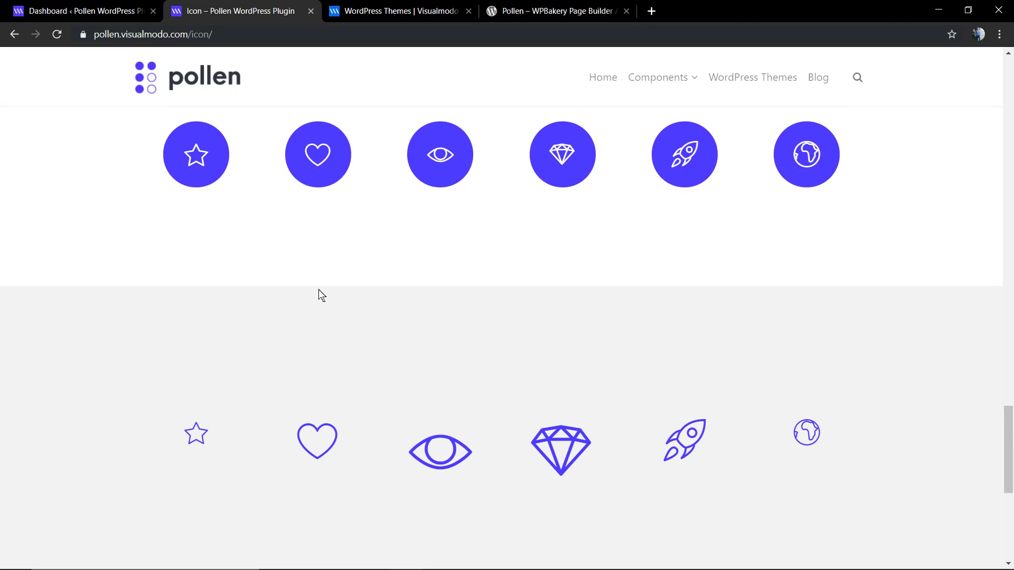
{"action": "scroll", "coordinate": [319, 290], "scroll_direction": "up", "scroll_amount": 6}
{"action": "scroll", "coordinate": [318, 289], "scroll_direction": "down", "scroll_amount": 8}
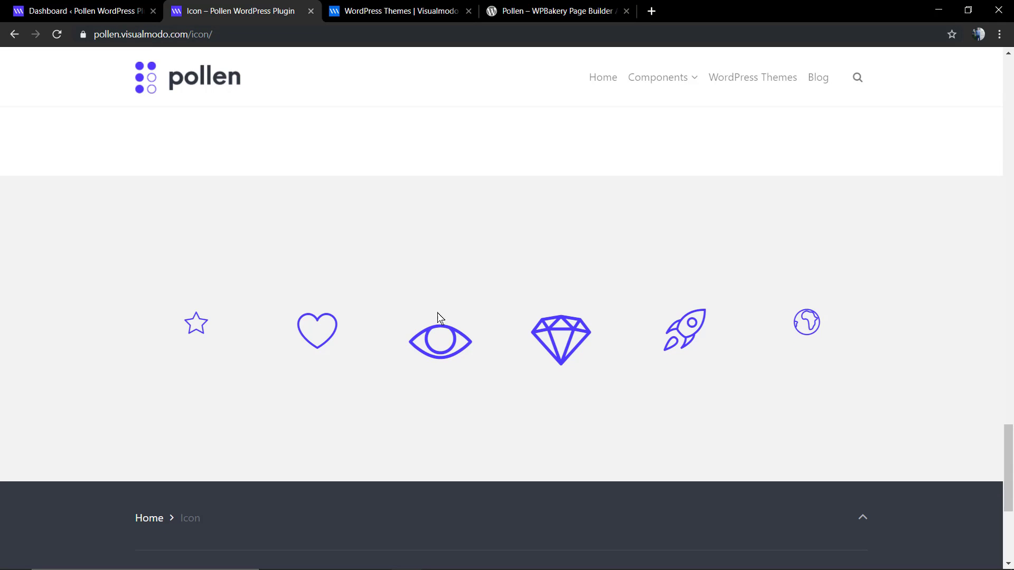
{"action": "scroll", "coordinate": [565, 341], "scroll_direction": "up", "scroll_amount": 20}
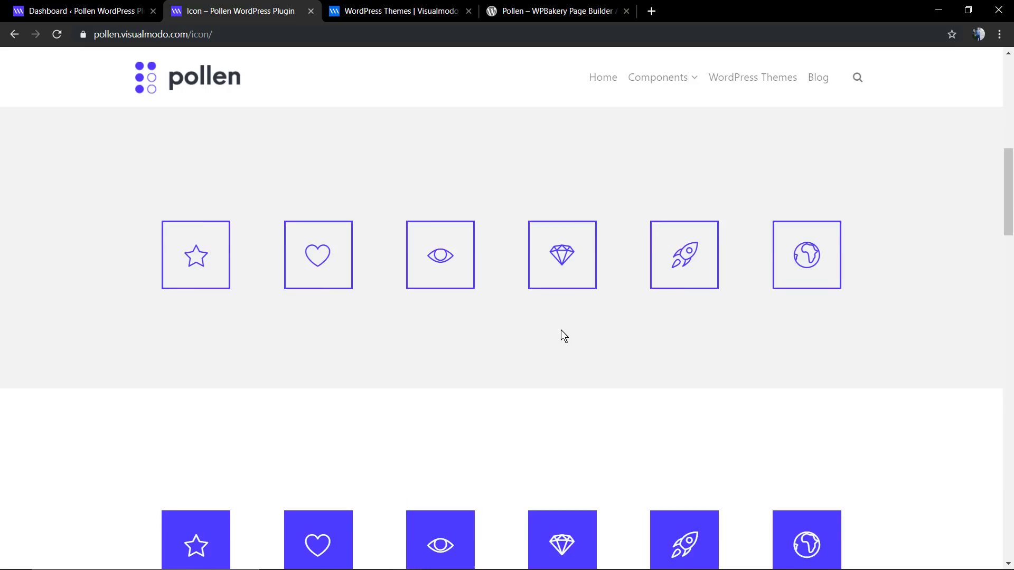
{"action": "scroll", "coordinate": [558, 336], "scroll_direction": "up", "scroll_amount": 2}
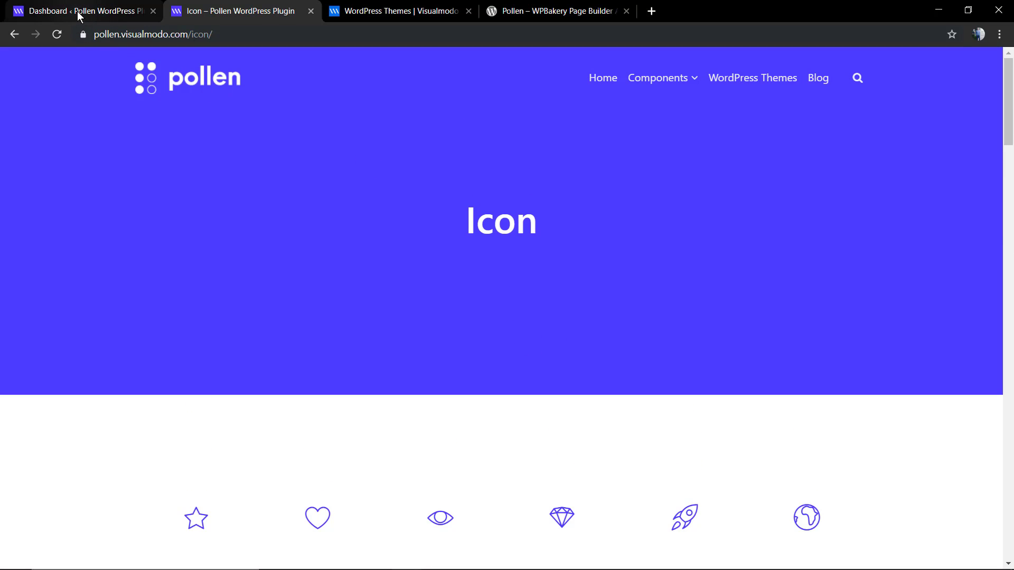
{"action": "left_click", "coordinate": [400, 12]}
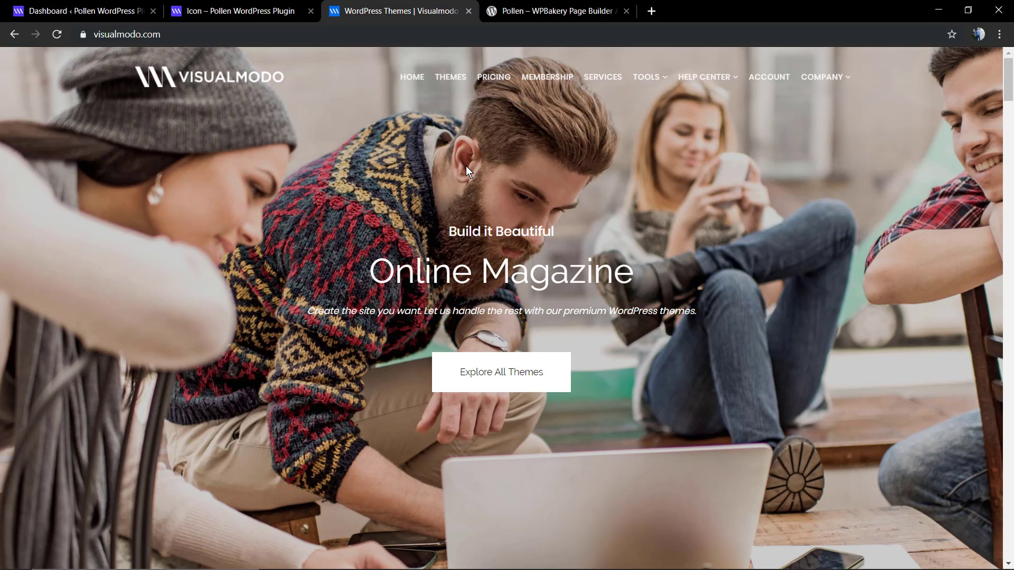
- Download the open-source Visualmodo icon set as vi.zip from Tools > Icons and dismiss the download bar
{"action": "mouse_move", "coordinate": [644, 79]}
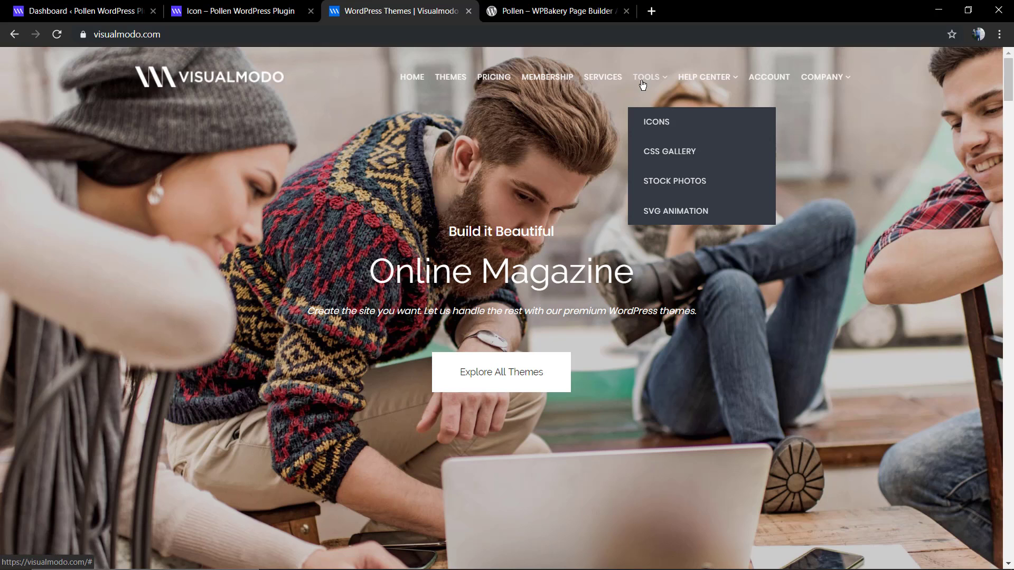
{"action": "left_click", "coordinate": [653, 124]}
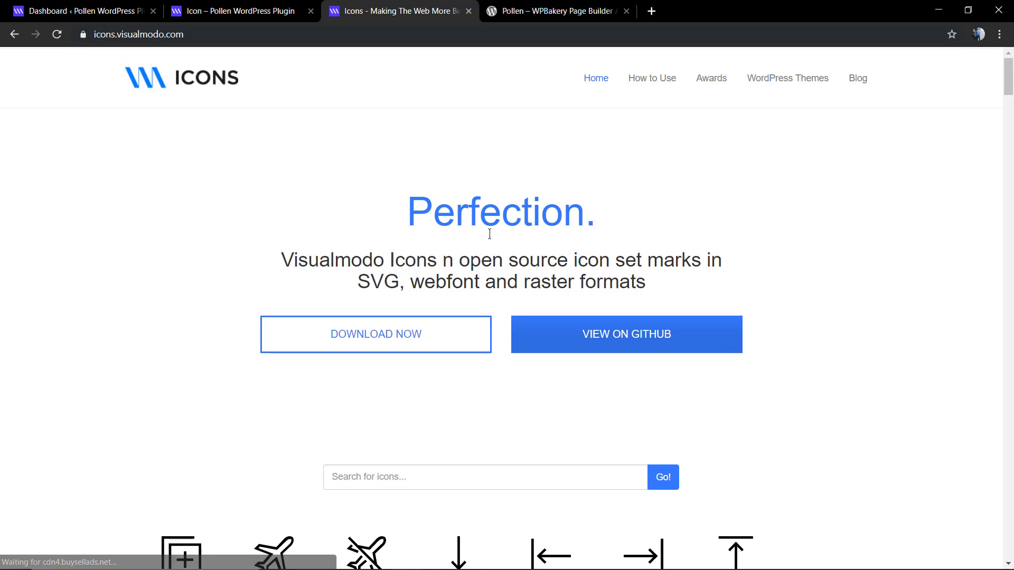
{"action": "scroll", "coordinate": [528, 264], "scroll_direction": "down", "scroll_amount": 10}
{"action": "scroll", "coordinate": [43, 322], "scroll_direction": "down", "scroll_amount": 5}
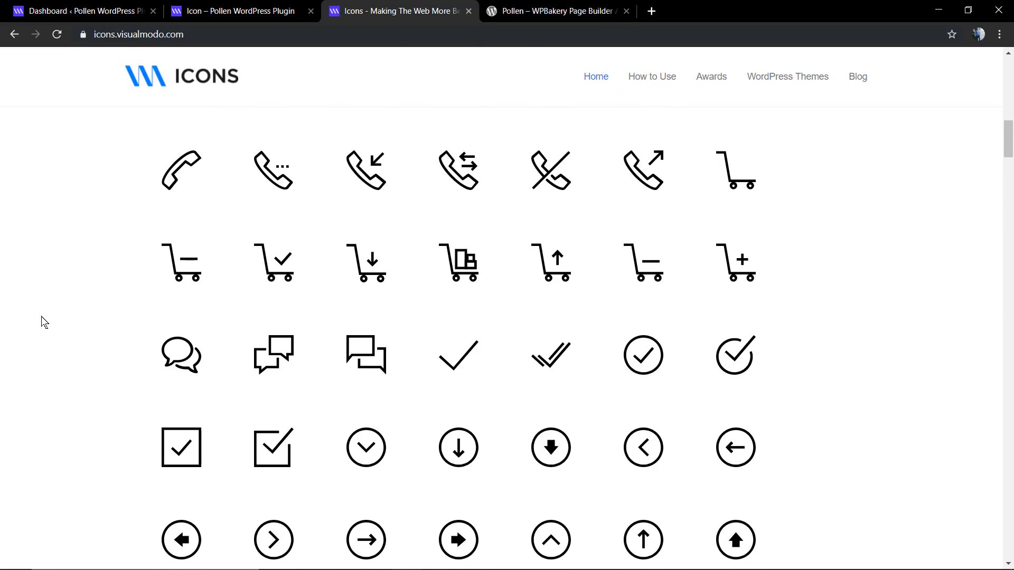
{"action": "scroll", "coordinate": [69, 336], "scroll_direction": "up", "scroll_amount": 20}
{"action": "left_click", "coordinate": [382, 346]}
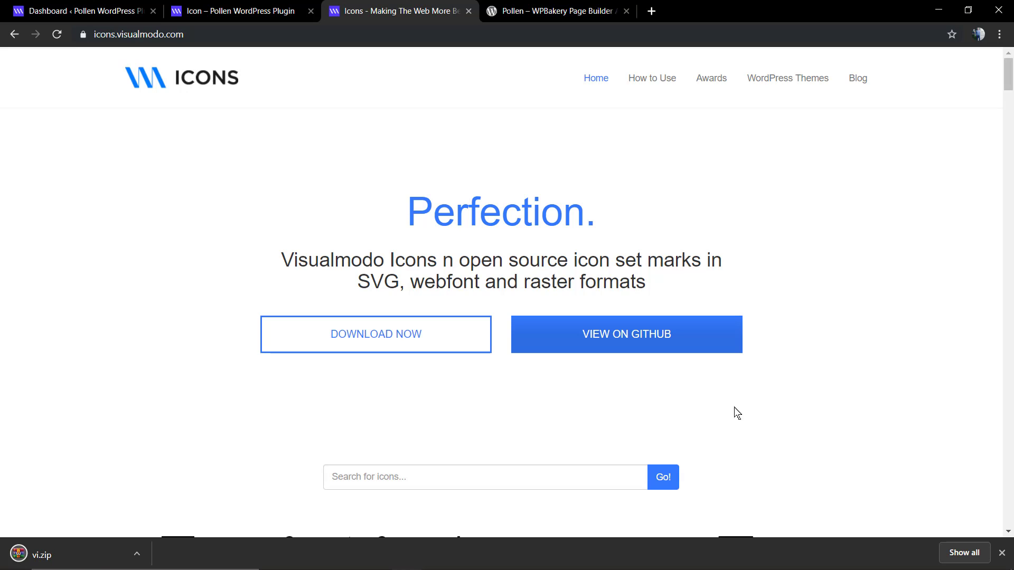
{"action": "left_click", "coordinate": [1002, 553]}
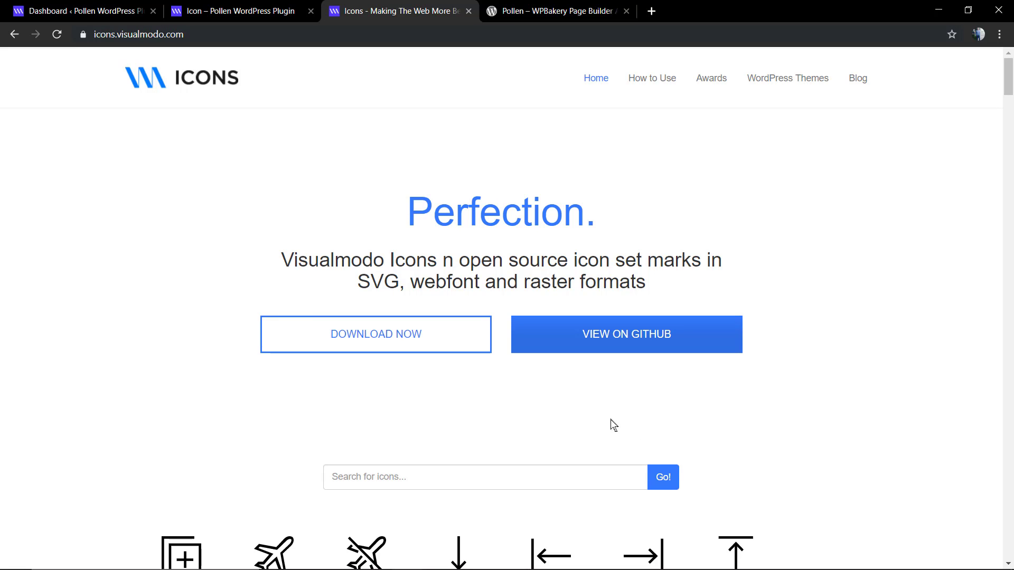
{"action": "left_click", "coordinate": [220, 15]}
- Upload vi.zip from Downloads as a new font icon pack in Pollen's Icon Pack Manager
{"action": "left_click", "coordinate": [82, 14]}
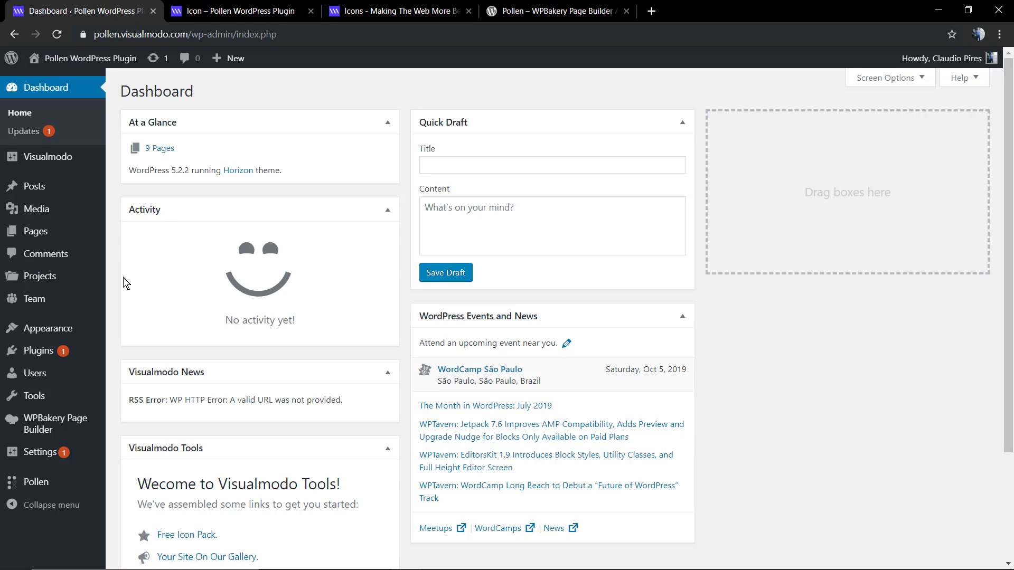
{"action": "mouse_move", "coordinate": [68, 484]}
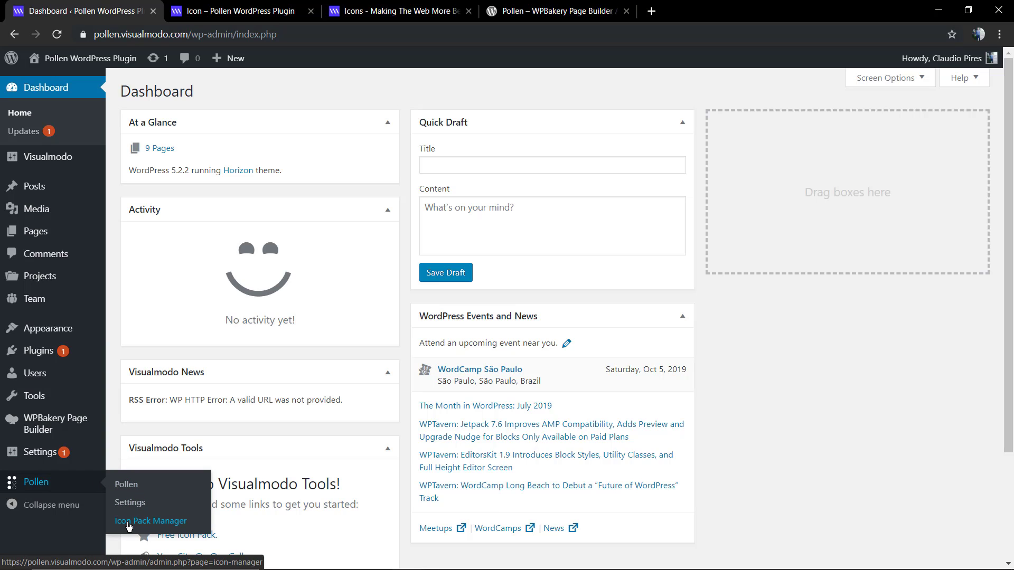
{"action": "left_click", "coordinate": [130, 521]}
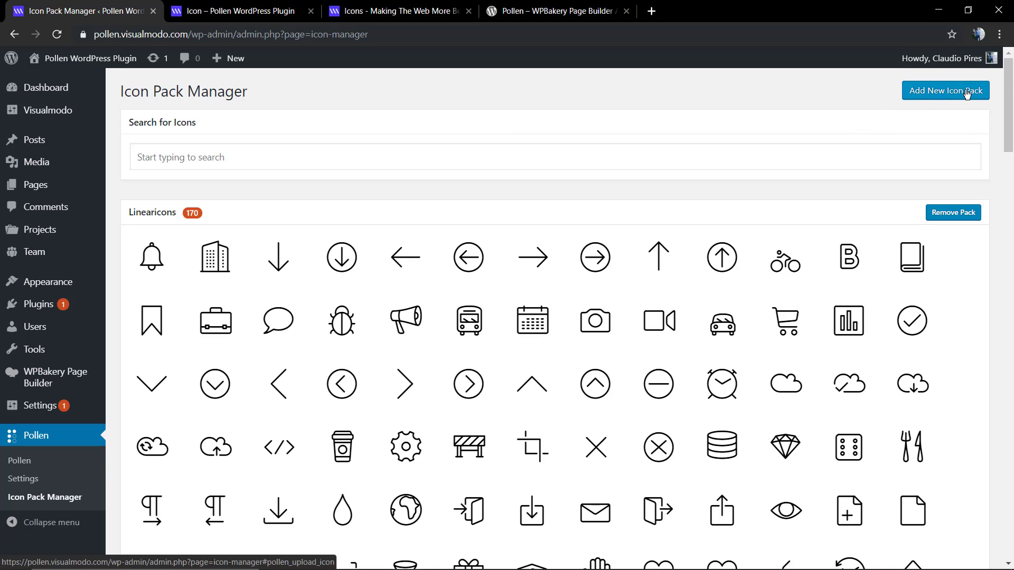
{"action": "left_click", "coordinate": [966, 93]}
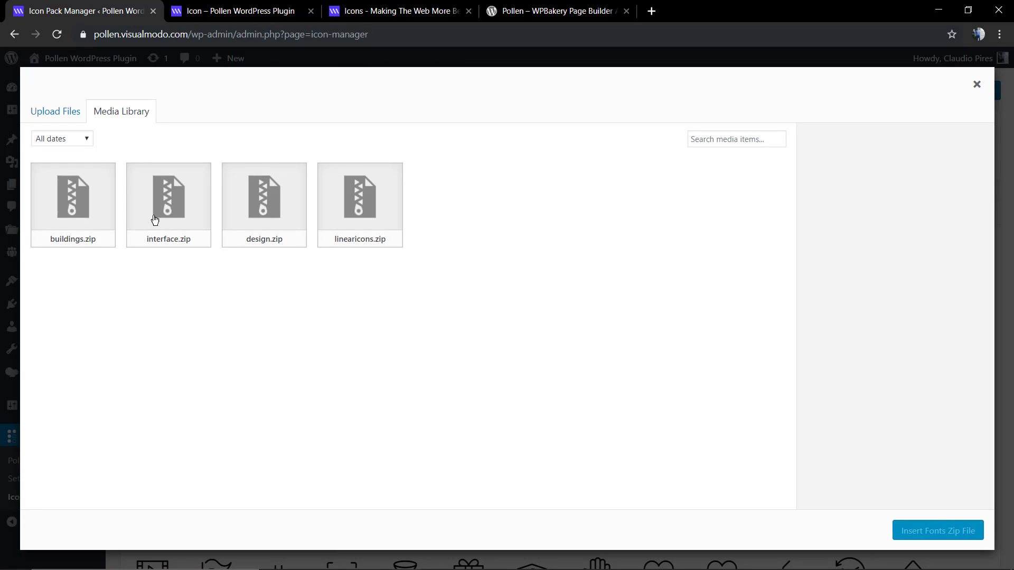
{"action": "left_click", "coordinate": [51, 121]}
{"action": "left_click", "coordinate": [506, 315]}
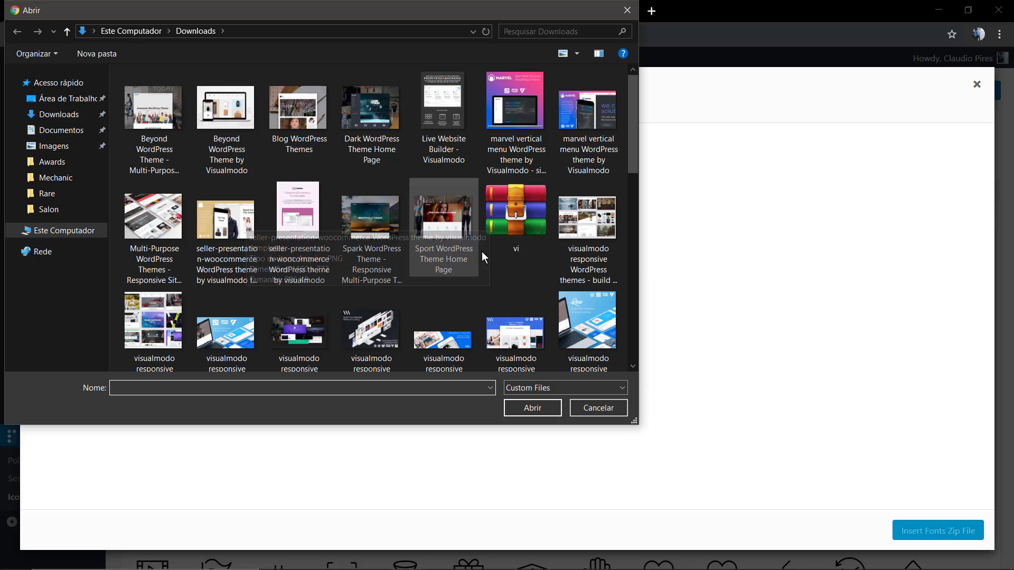
{"action": "double_click", "coordinate": [513, 220]}
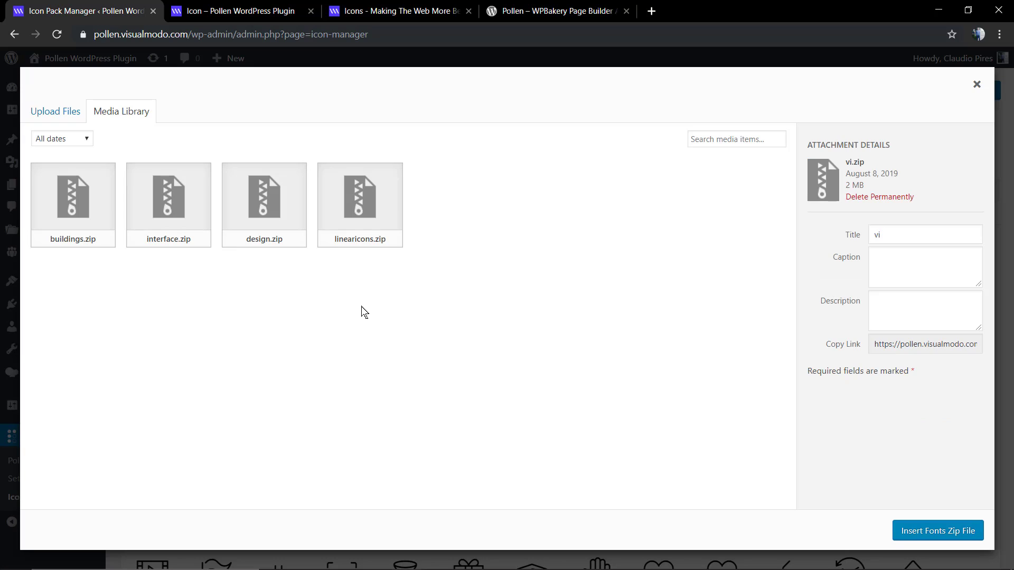
{"action": "left_click", "coordinate": [910, 525]}
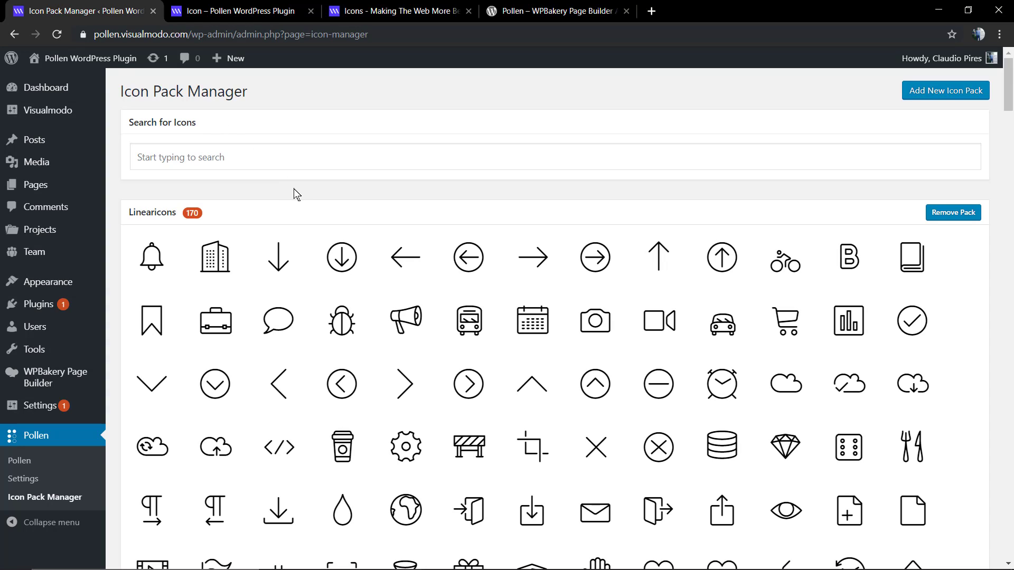
- Confirm the Vi pack is listed with 433 icons, then create a new page via Pages > Add New
{"action": "scroll", "coordinate": [293, 189], "scroll_direction": "down", "scroll_amount": 20}
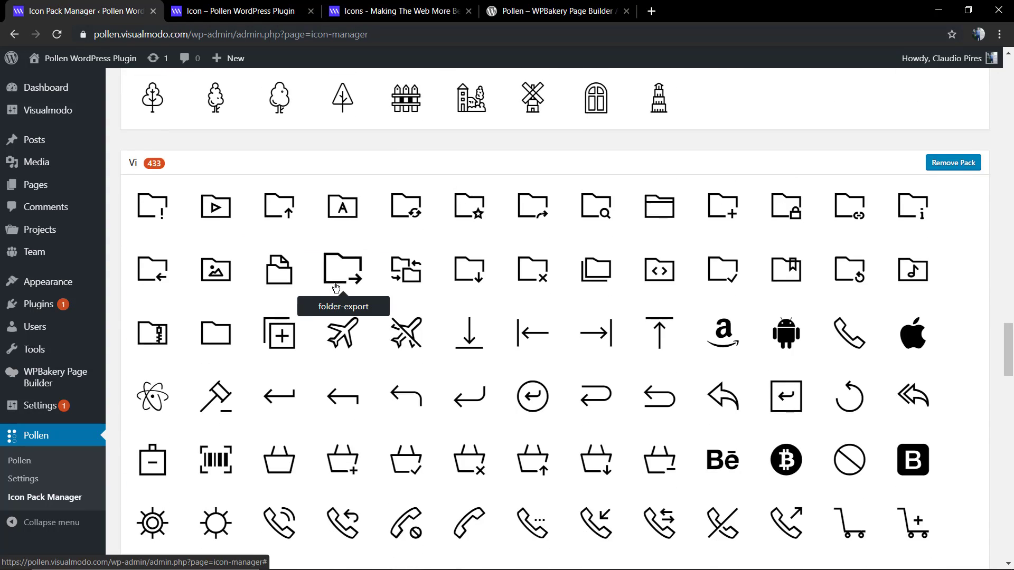
{"action": "scroll", "coordinate": [296, 338], "scroll_direction": "down", "scroll_amount": 6}
{"action": "scroll", "coordinate": [280, 364], "scroll_direction": "up", "scroll_amount": 18}
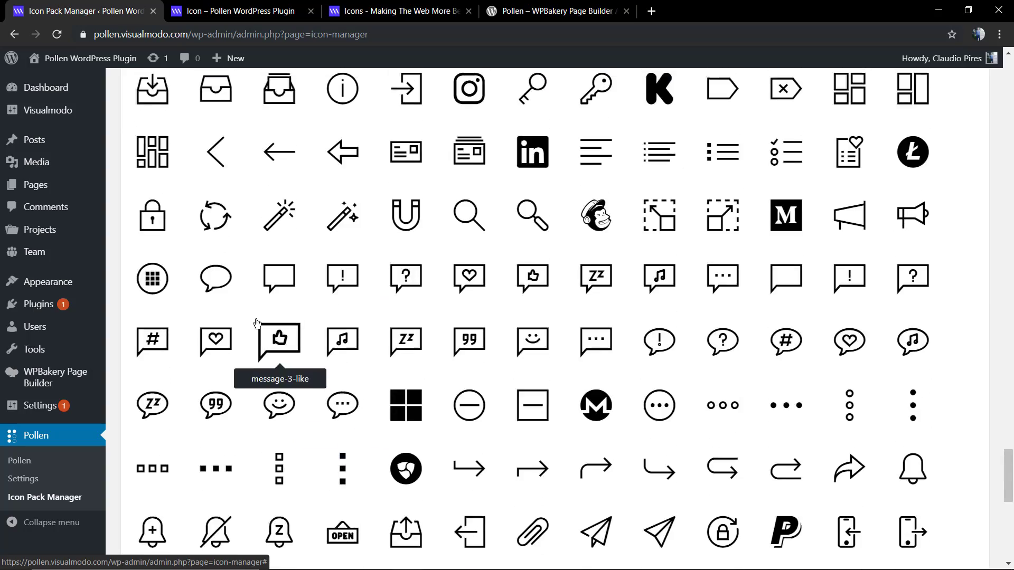
{"action": "scroll", "coordinate": [222, 317], "scroll_direction": "up", "scroll_amount": 20}
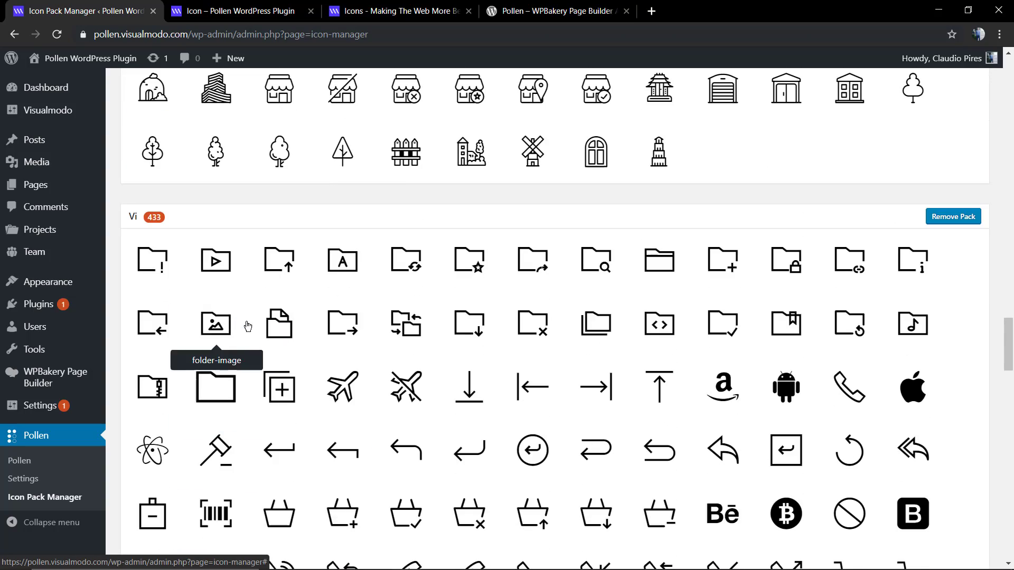
{"action": "scroll", "coordinate": [559, 322], "scroll_direction": "up", "scroll_amount": 3}
{"action": "scroll", "coordinate": [781, 364], "scroll_direction": "down", "scroll_amount": 3}
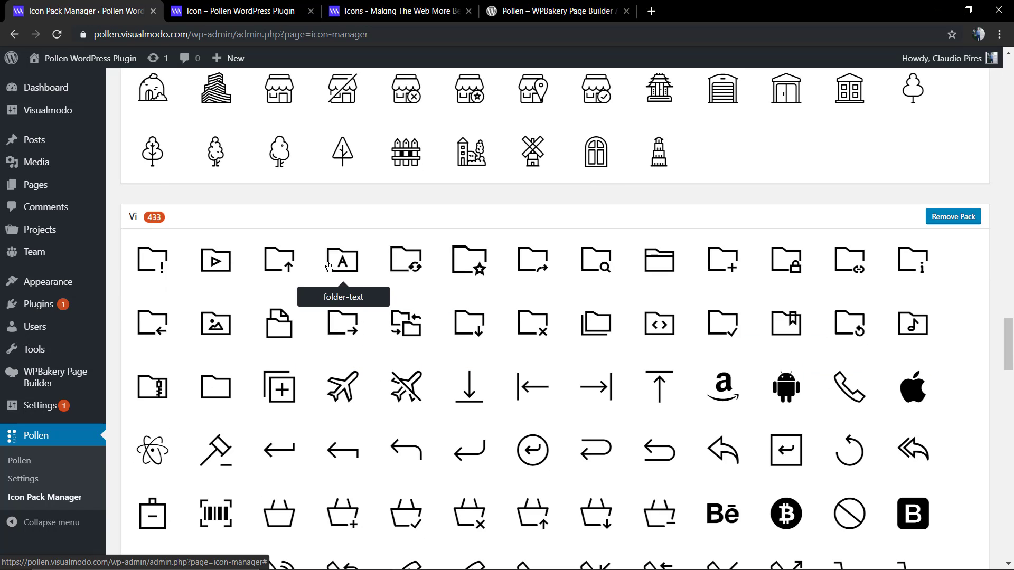
{"action": "scroll", "coordinate": [142, 290], "scroll_direction": "up", "scroll_amount": 15}
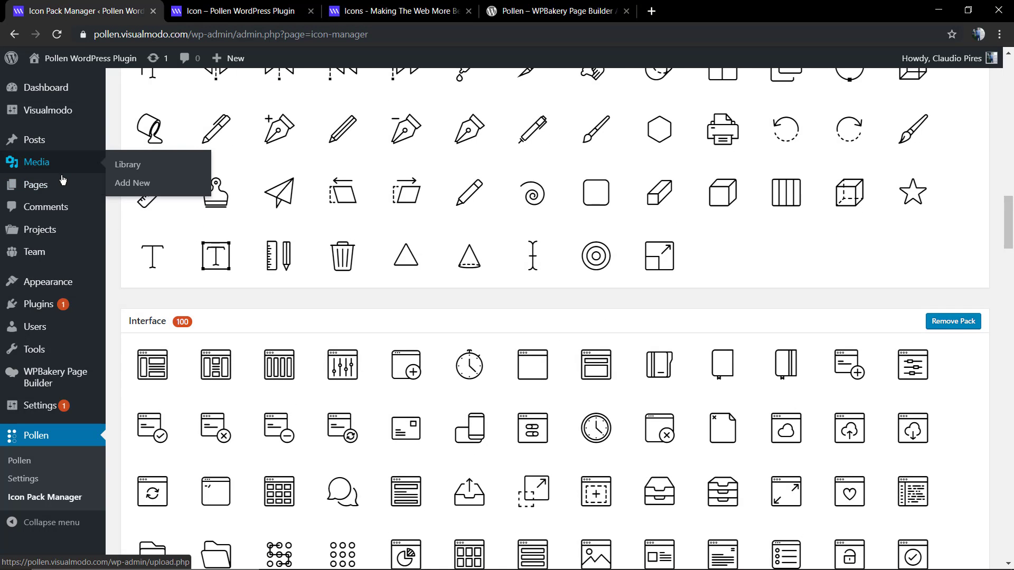
{"action": "mouse_move", "coordinate": [60, 184]}
{"action": "left_click", "coordinate": [133, 205]}
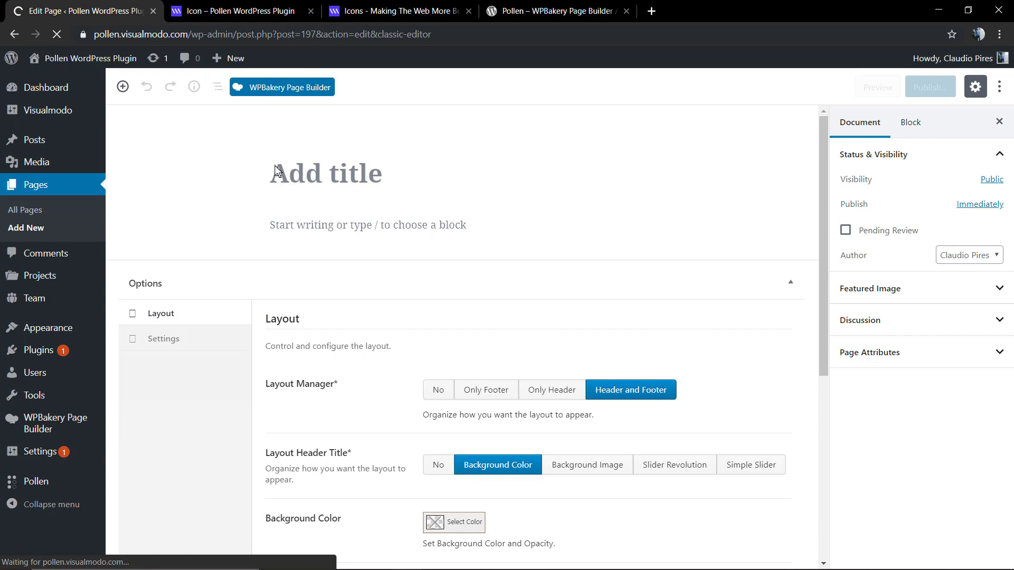
- Title the new page 'Icons' and insert a Pollen Icon element from the Pollen elements
{"action": "scroll", "coordinate": [218, 211], "scroll_direction": "down", "scroll_amount": 10}
{"action": "scroll", "coordinate": [217, 210], "scroll_direction": "up", "scroll_amount": 10}
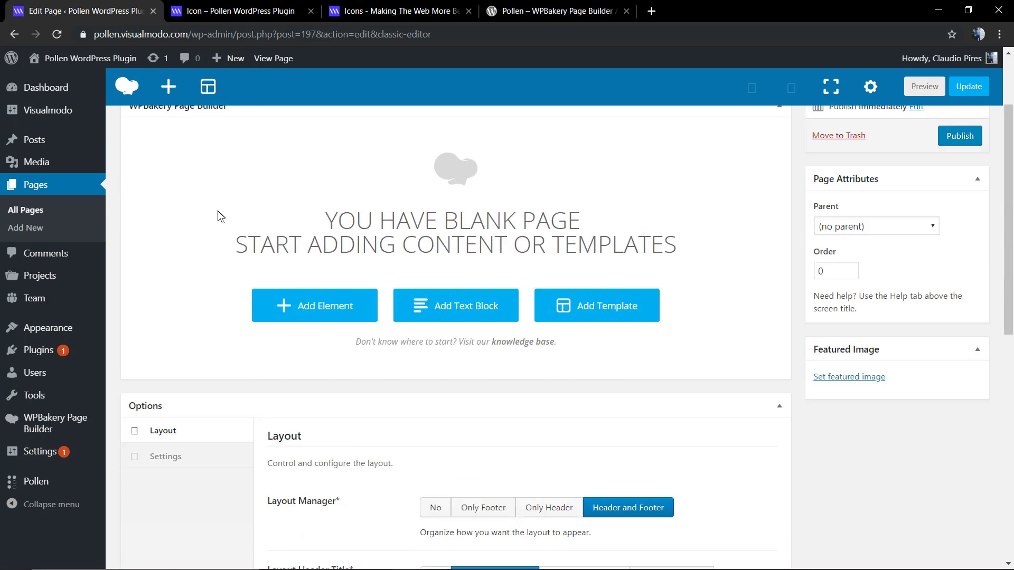
{"action": "left_click", "coordinate": [213, 120]}
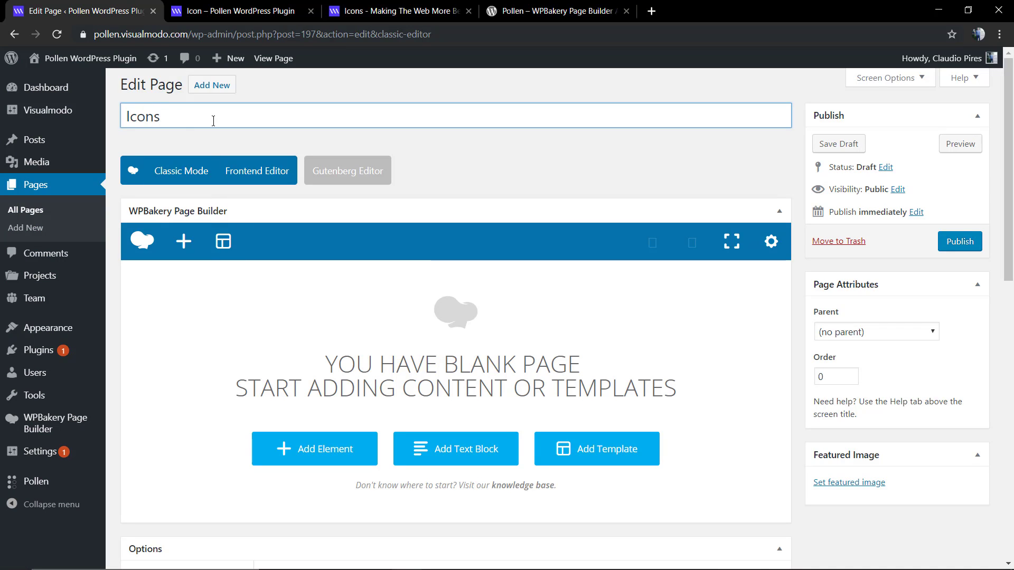
{"action": "left_click", "coordinate": [184, 241]}
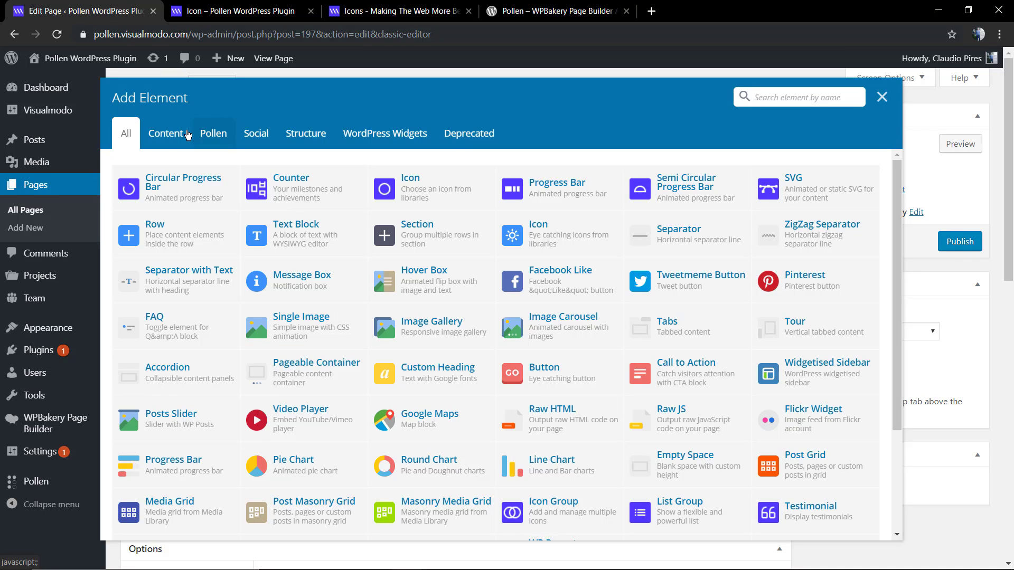
{"action": "left_click", "coordinate": [213, 139]}
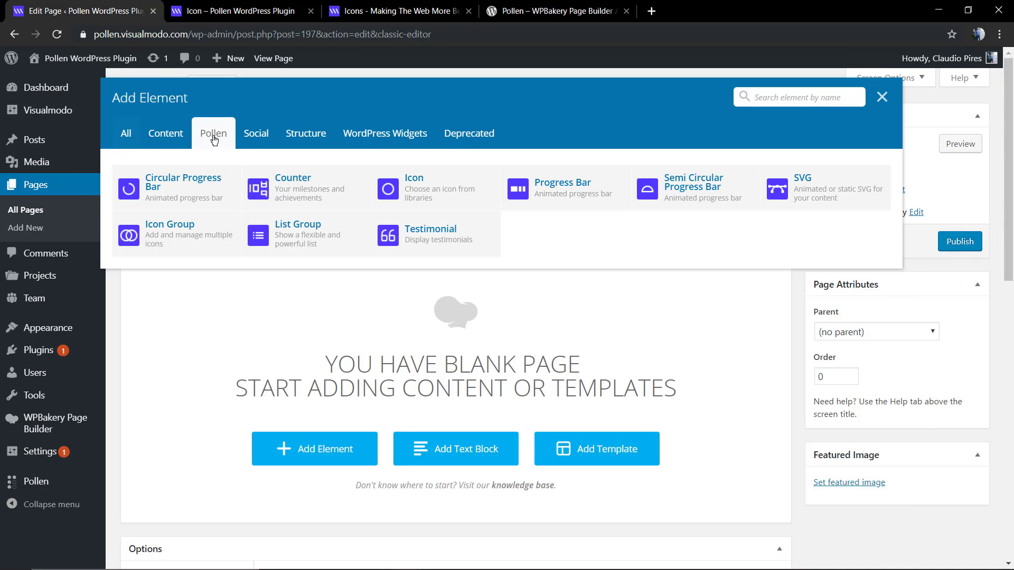
{"action": "left_click", "coordinate": [408, 189]}
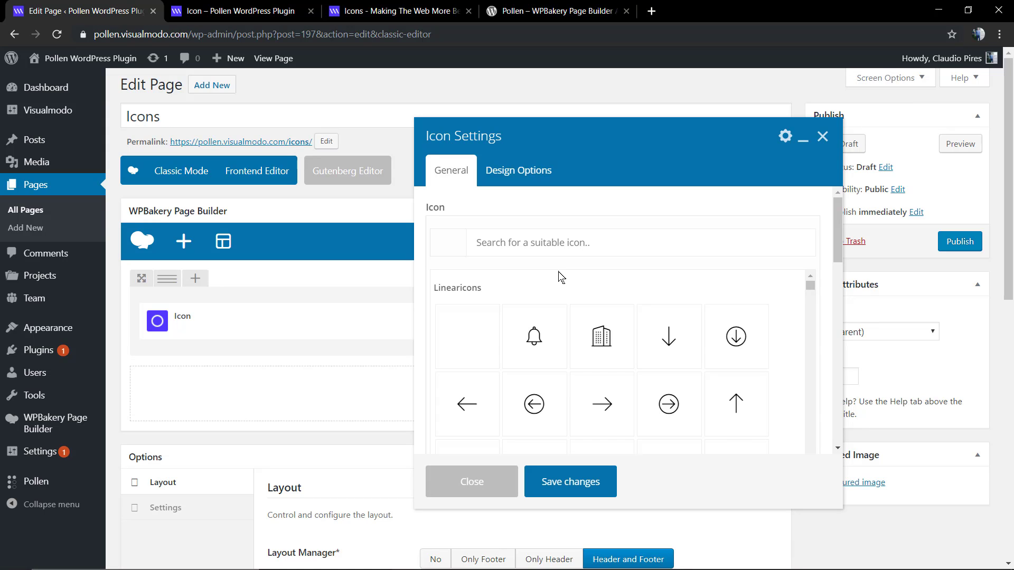
- Pick the delivery-box-2 icon from the Linearicons grid and save the Icon element
{"action": "scroll", "coordinate": [607, 296], "scroll_direction": "down", "scroll_amount": 10}
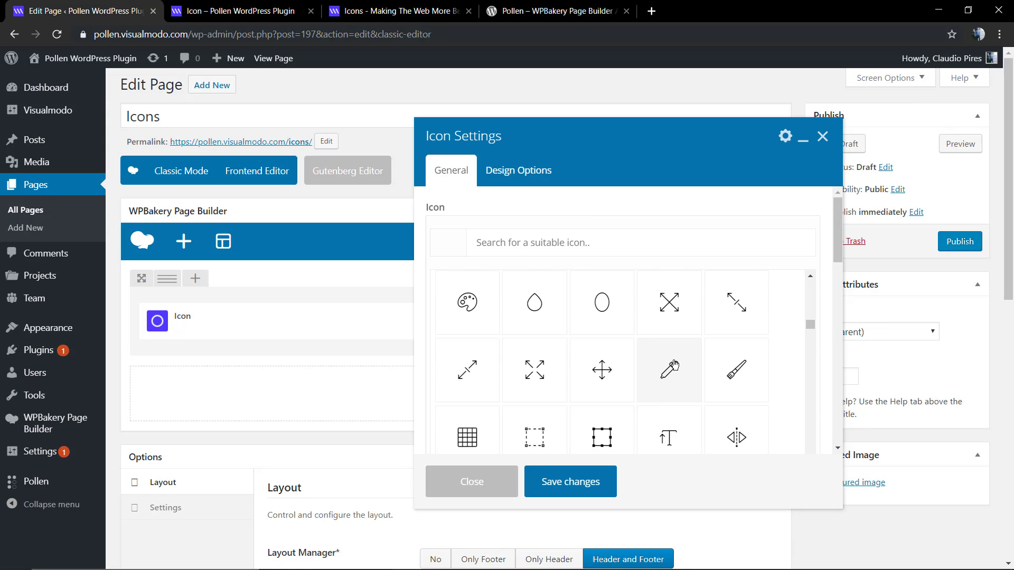
{"action": "scroll", "coordinate": [674, 364], "scroll_direction": "down", "scroll_amount": 10}
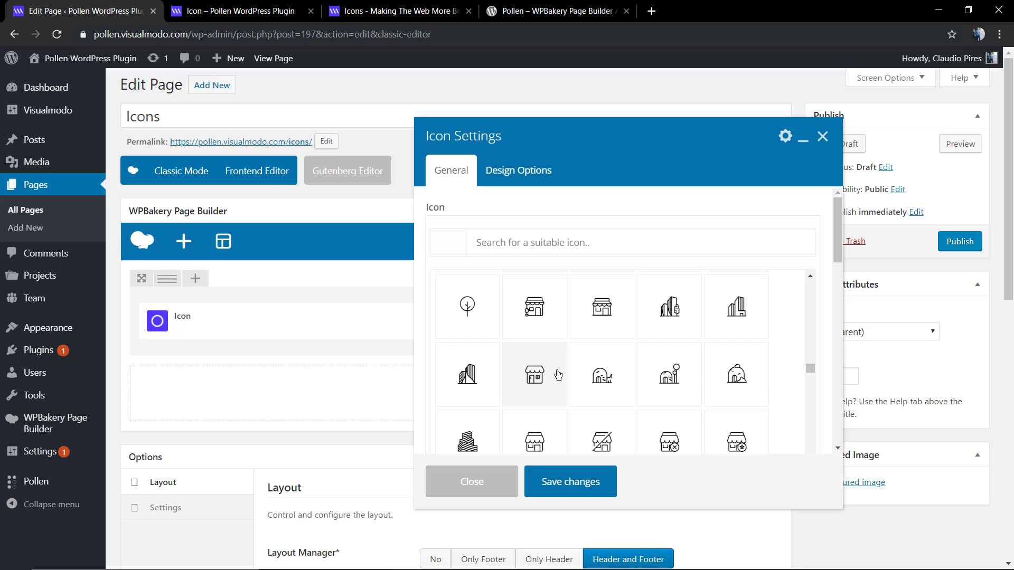
{"action": "scroll", "coordinate": [558, 375], "scroll_direction": "down", "scroll_amount": 10}
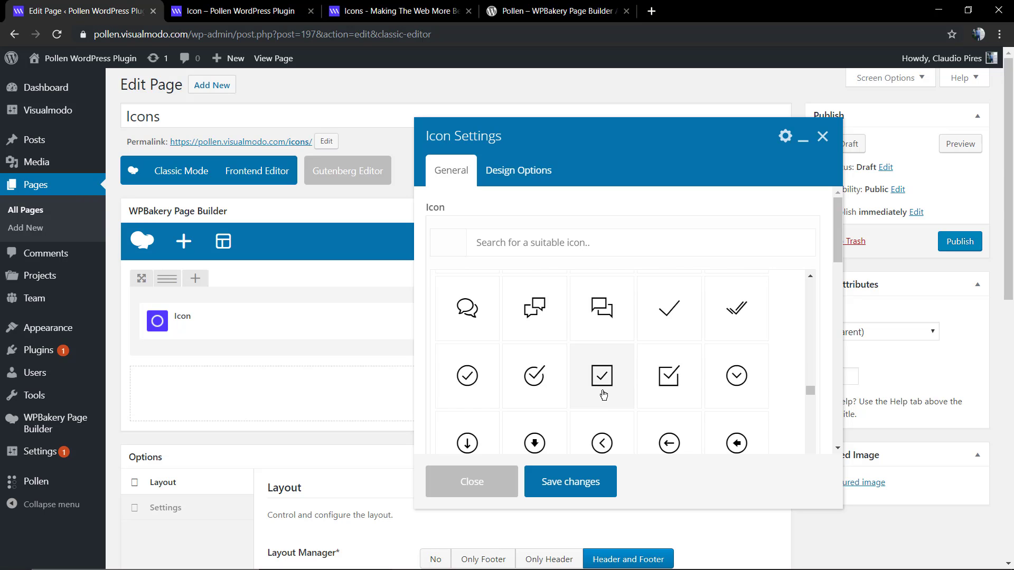
{"action": "scroll", "coordinate": [527, 385], "scroll_direction": "down", "scroll_amount": 8}
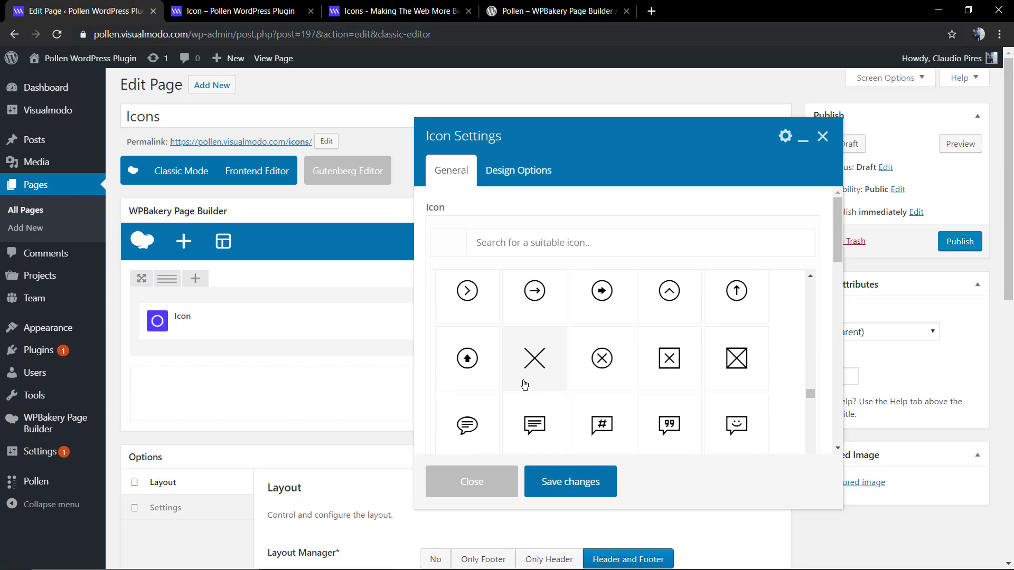
{"action": "scroll", "coordinate": [520, 390], "scroll_direction": "down", "scroll_amount": 2}
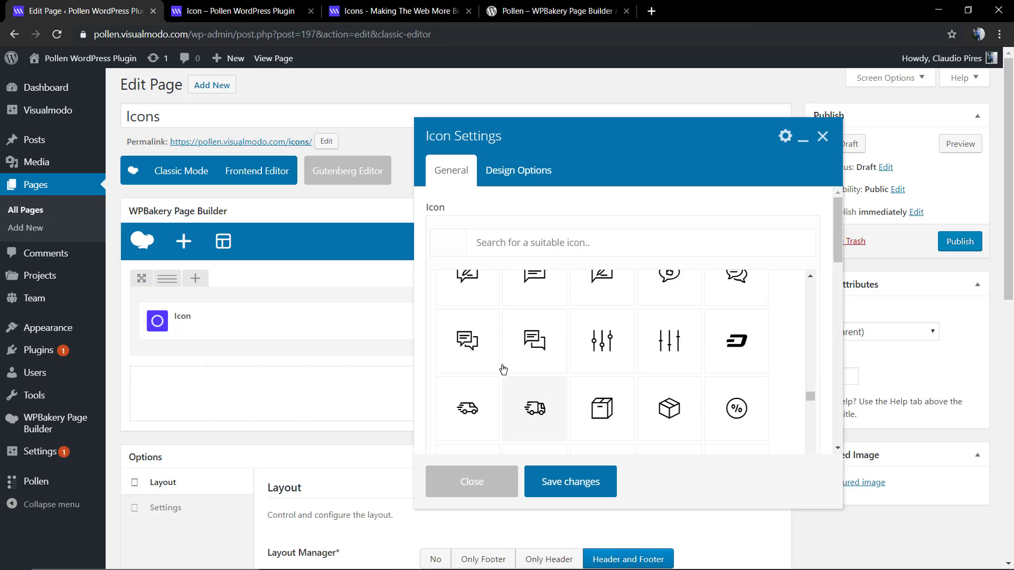
{"action": "scroll", "coordinate": [507, 352], "scroll_direction": "down", "scroll_amount": 2}
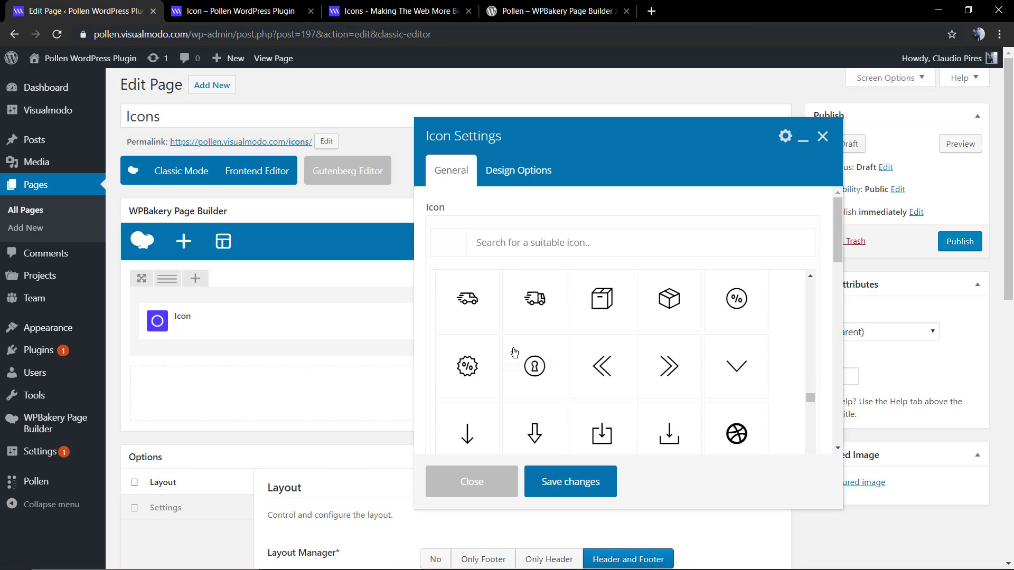
{"action": "left_click", "coordinate": [667, 297]}
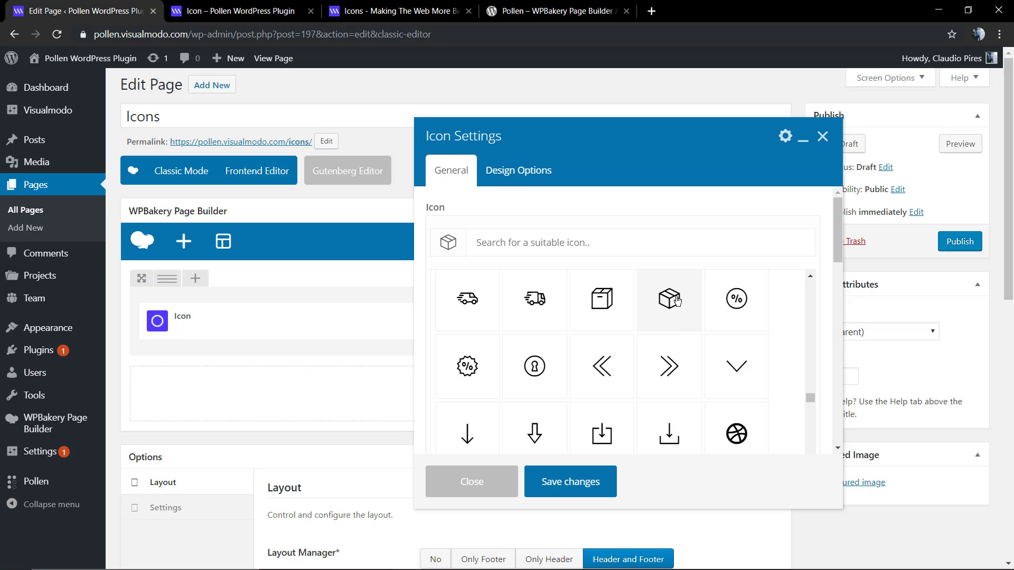
{"action": "left_click", "coordinate": [559, 482]}
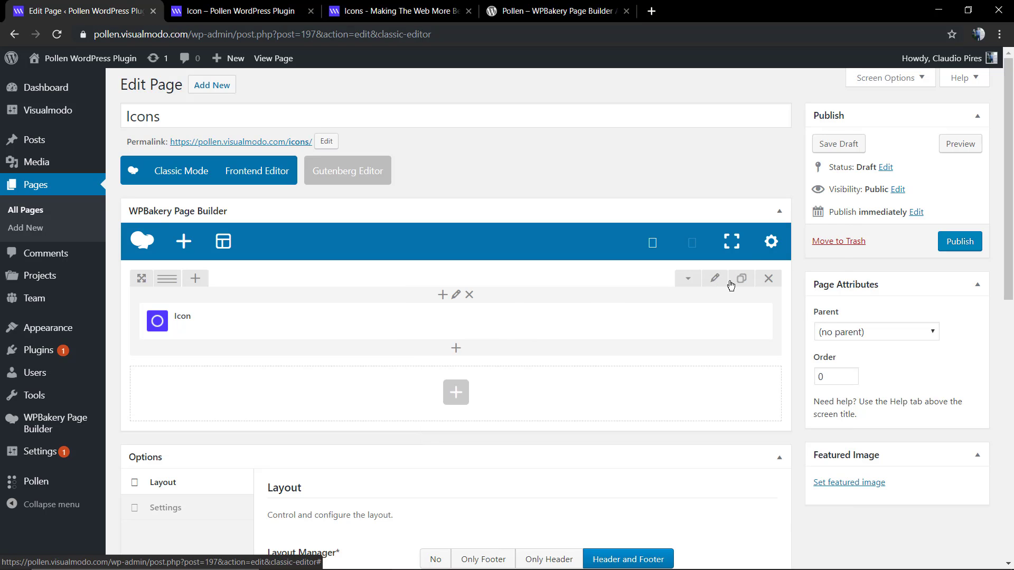
{"action": "left_click", "coordinate": [724, 283]}
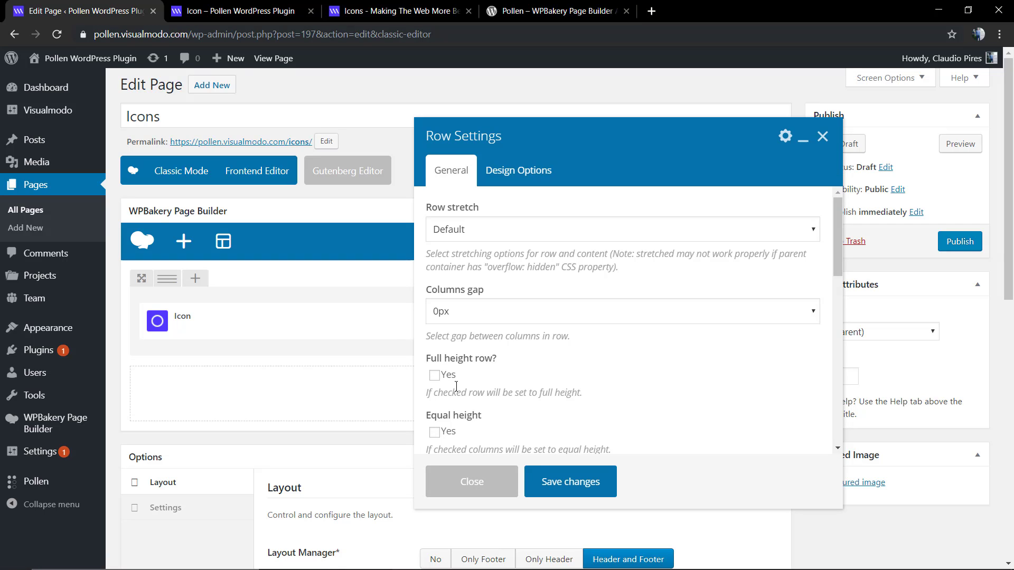
- Make the row full height and check the box icon in the page preview
{"action": "left_click", "coordinate": [434, 375]}
{"action": "left_click", "coordinate": [537, 481]}
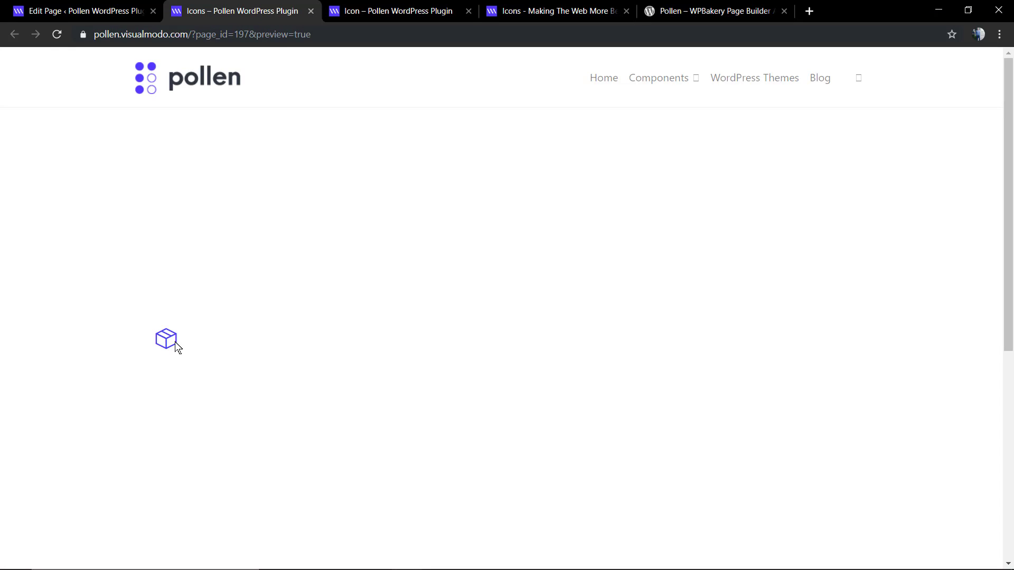
{"action": "left_click", "coordinate": [124, 7]}
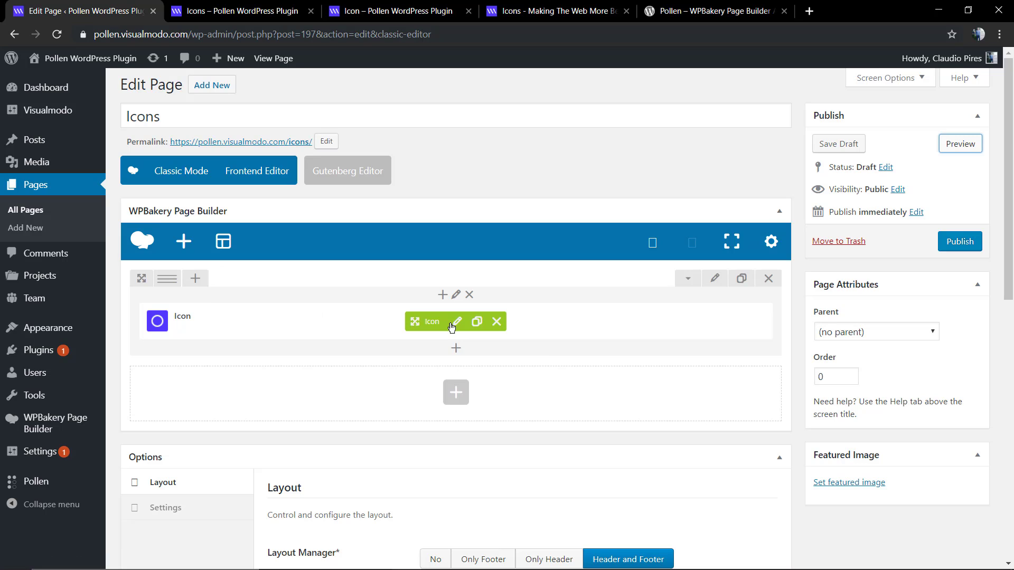
- Open the Icon settings, keeping the preset colour and the None shape
{"action": "left_click", "coordinate": [455, 322]}
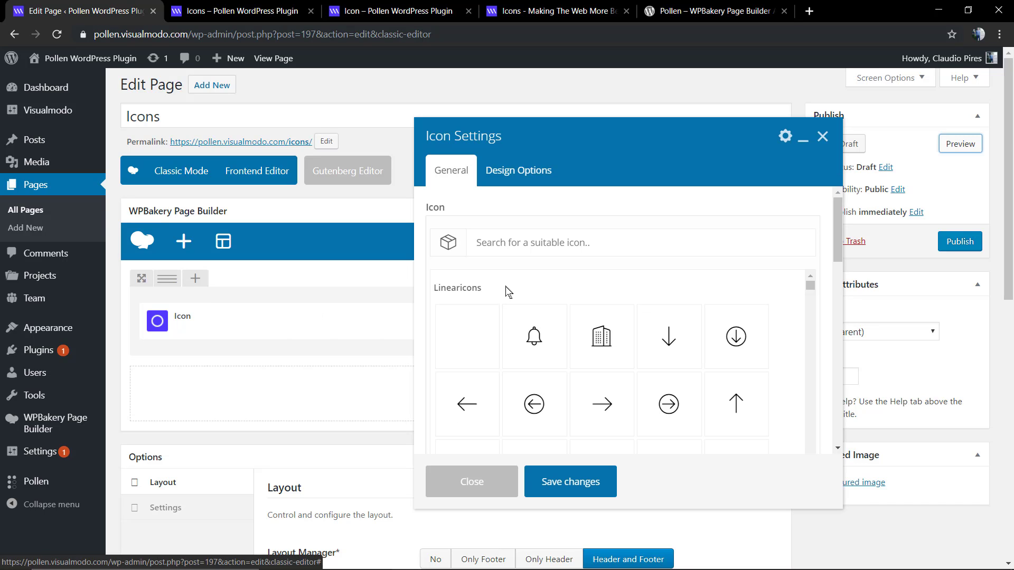
{"action": "scroll", "coordinate": [702, 216], "scroll_direction": "down", "scroll_amount": 5}
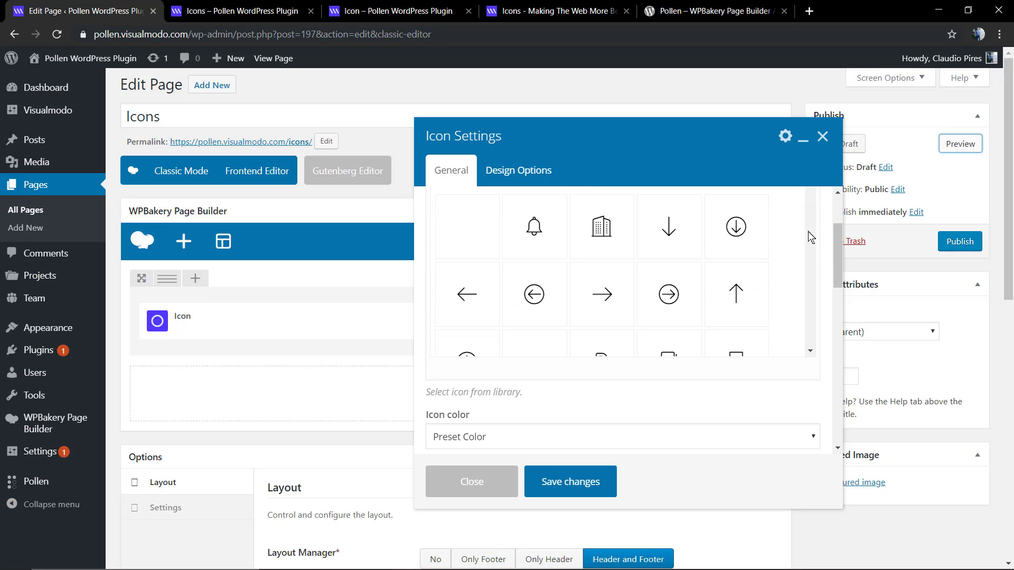
{"action": "left_click", "coordinate": [522, 328]}
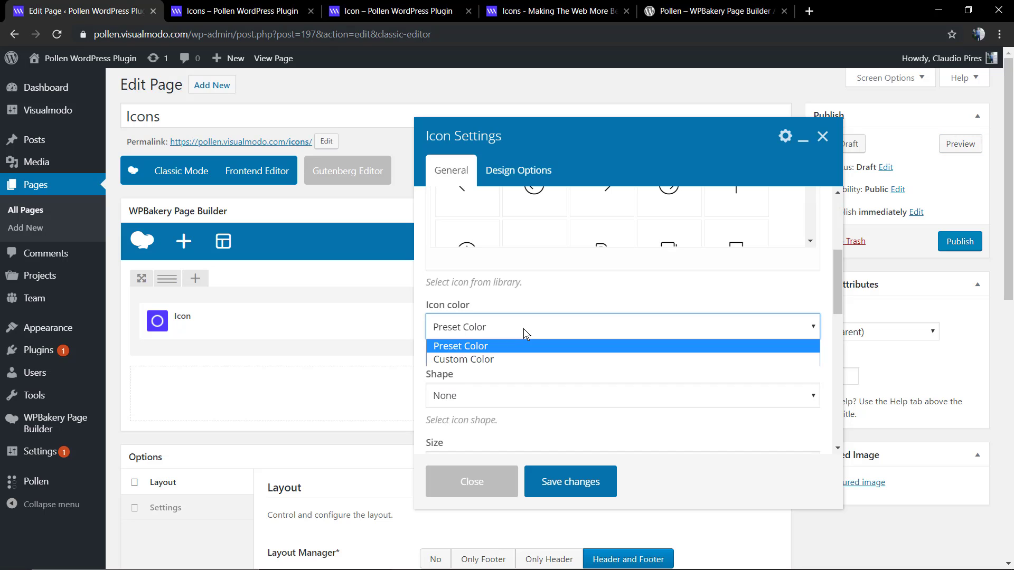
{"action": "left_click", "coordinate": [524, 328]}
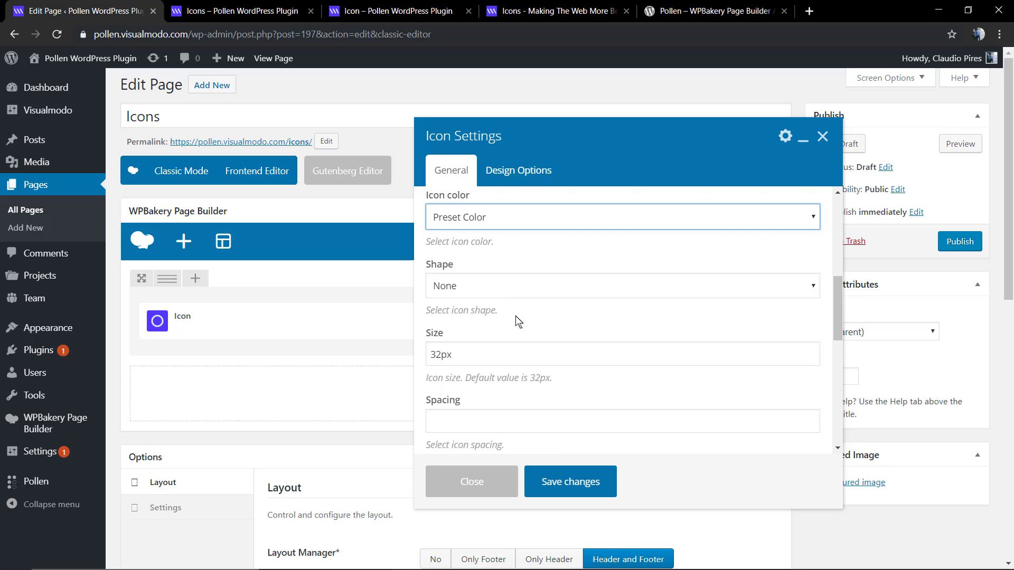
{"action": "left_click", "coordinate": [497, 287]}
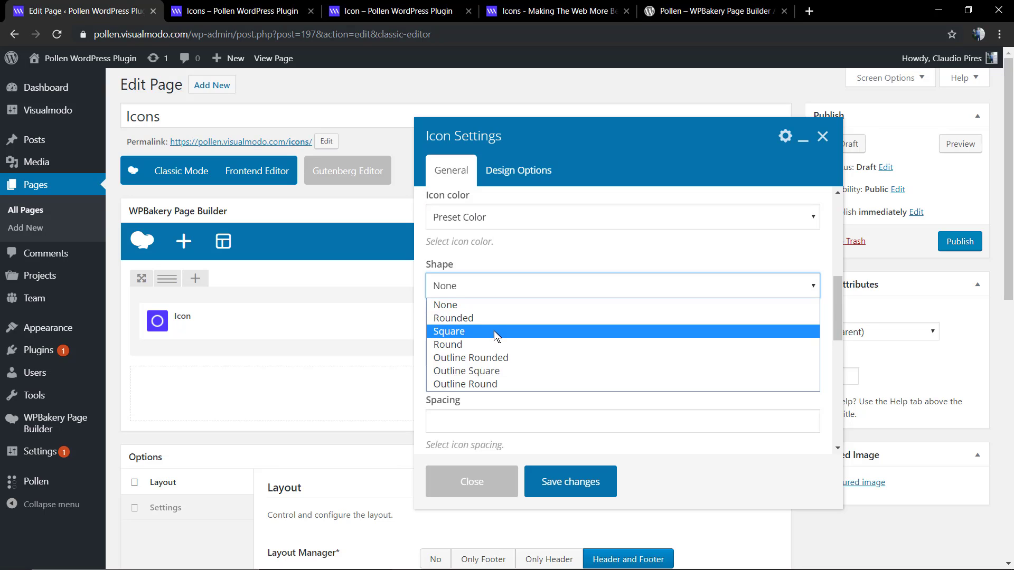
{"action": "left_click", "coordinate": [499, 307]}
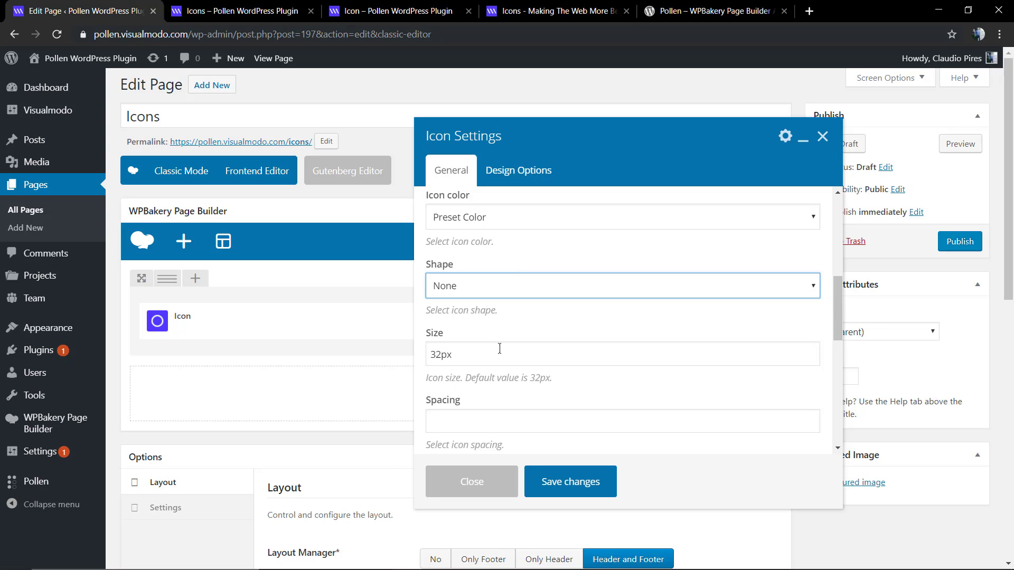
- Set the icon size to 78px with Center alignment, save, and preview the page
{"action": "left_click", "coordinate": [441, 355]}
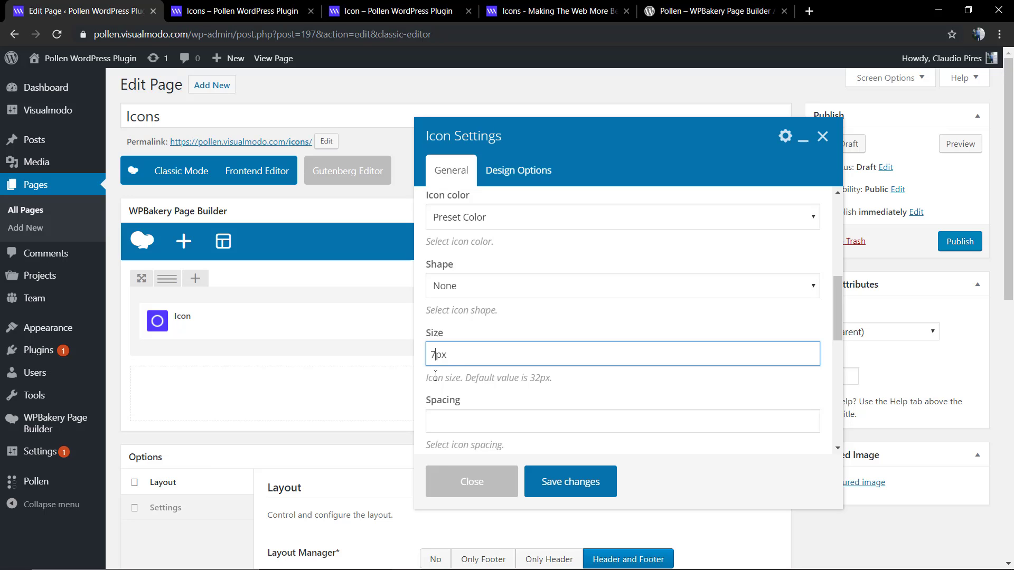
{"action": "scroll", "coordinate": [521, 372], "scroll_direction": "down", "scroll_amount": 2}
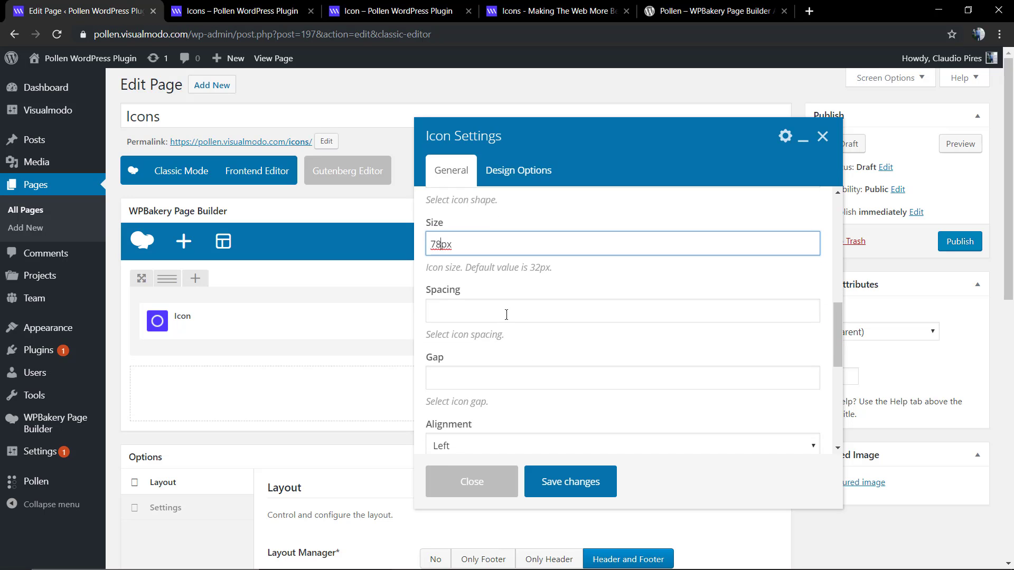
{"action": "scroll", "coordinate": [491, 377], "scroll_direction": "down", "scroll_amount": 2}
{"action": "left_click", "coordinate": [488, 336]}
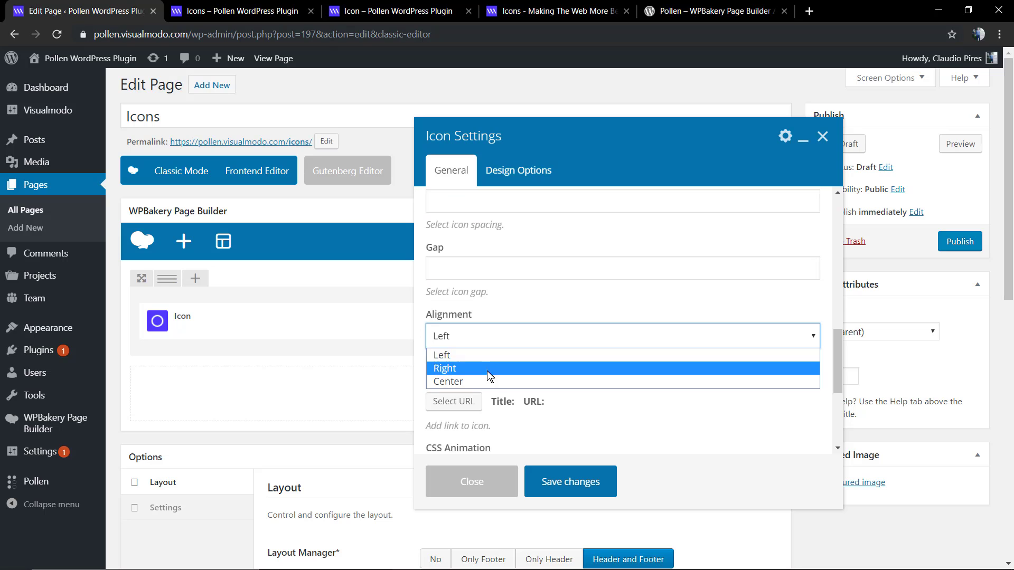
{"action": "left_click", "coordinate": [493, 380]}
{"action": "left_click", "coordinate": [577, 481]}
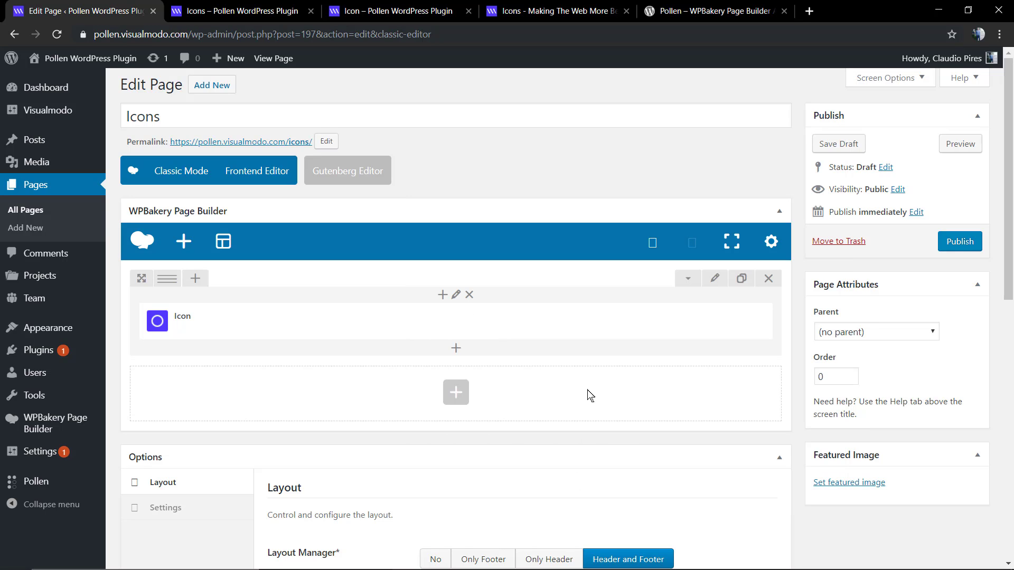
{"action": "left_click", "coordinate": [959, 144]}
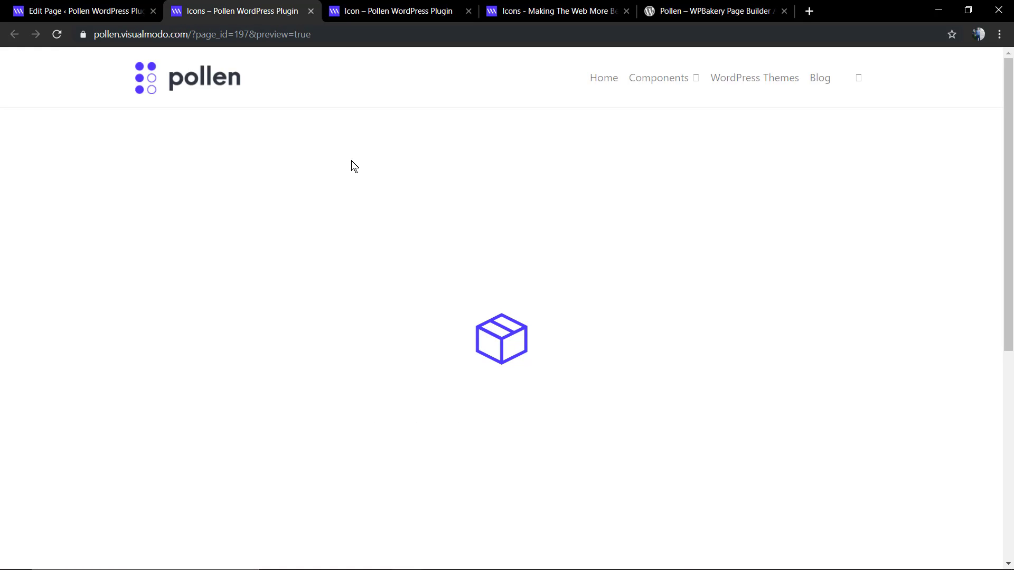
- Give the box icon an Outline Rounded shape and preview the result
{"action": "left_click", "coordinate": [97, 6]}
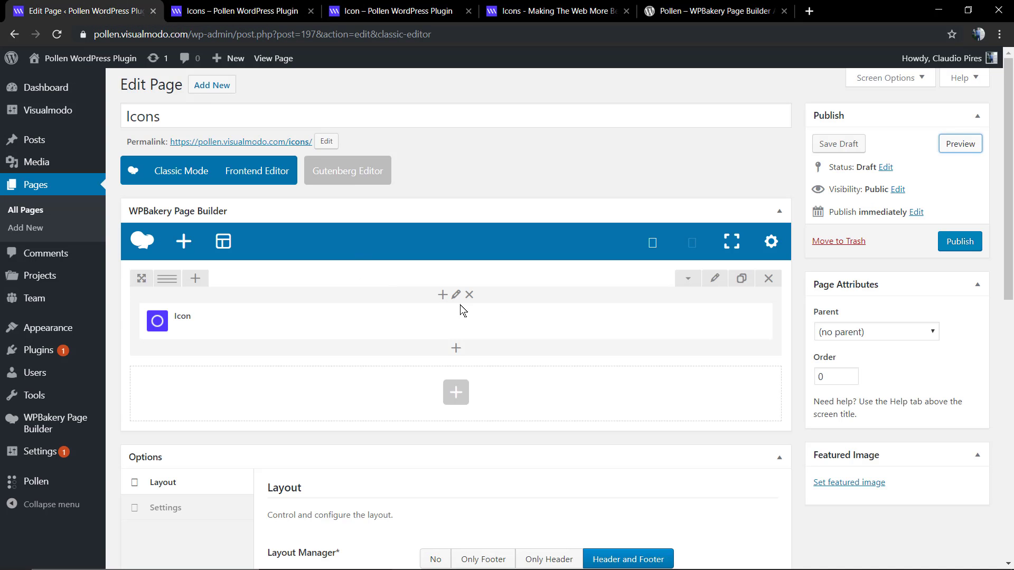
{"action": "left_click", "coordinate": [457, 324]}
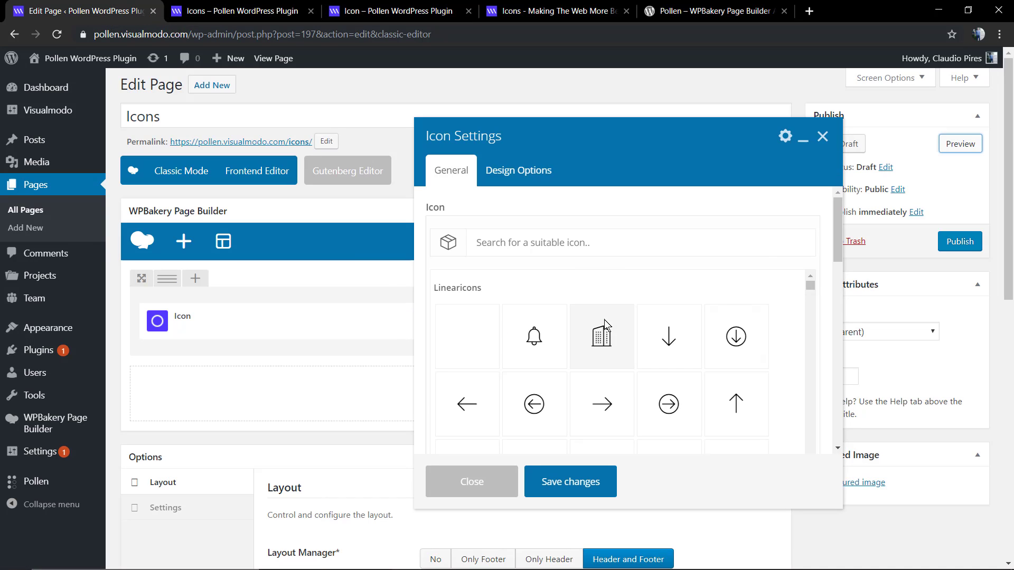
{"action": "scroll", "coordinate": [818, 280], "scroll_direction": "down", "scroll_amount": 2}
{"action": "scroll", "coordinate": [829, 312], "scroll_direction": "down", "scroll_amount": 5}
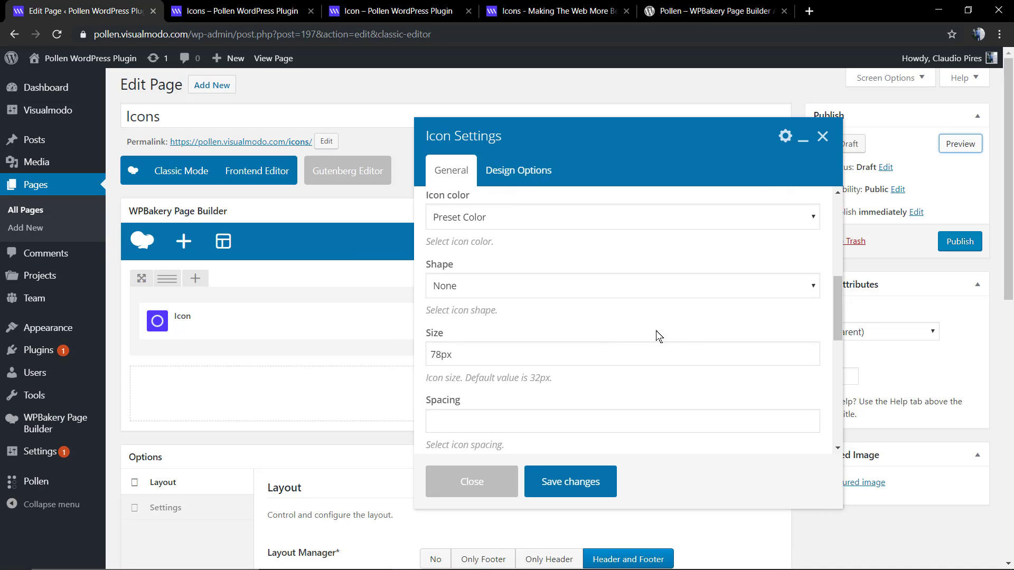
{"action": "left_click", "coordinate": [512, 288]}
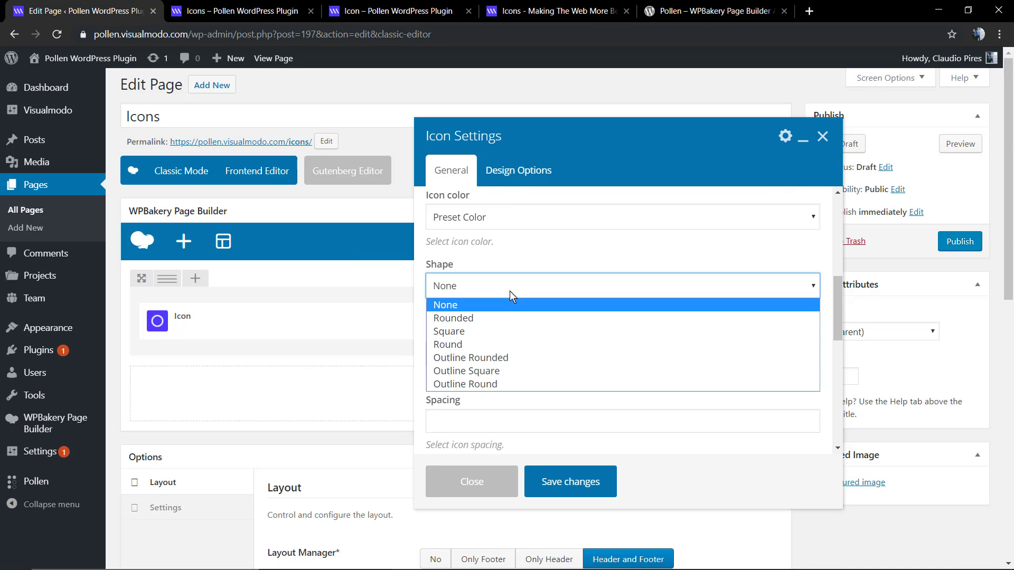
{"action": "left_click", "coordinate": [517, 357]}
{"action": "left_click", "coordinate": [549, 483]}
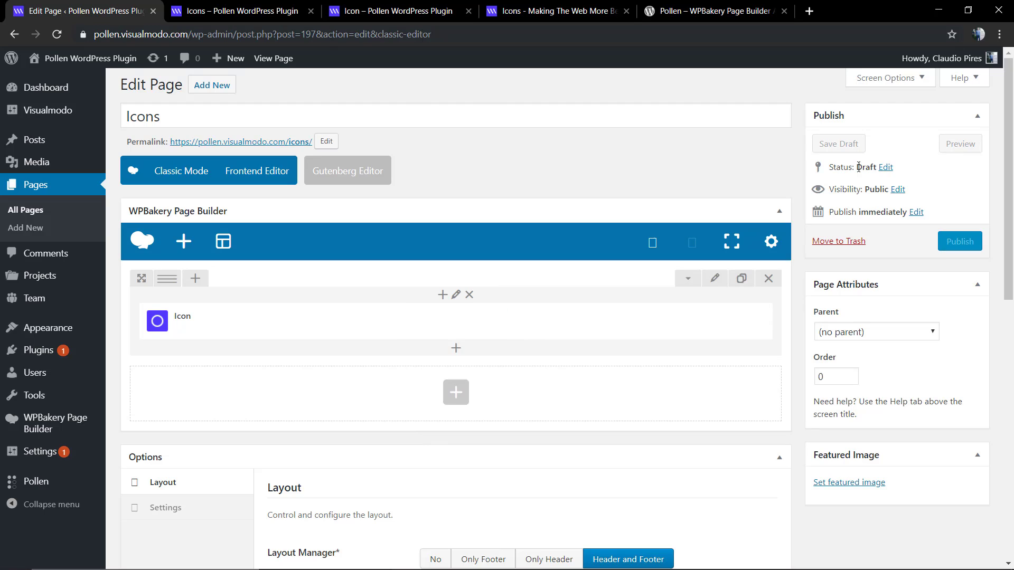
{"action": "left_click", "coordinate": [960, 145]}
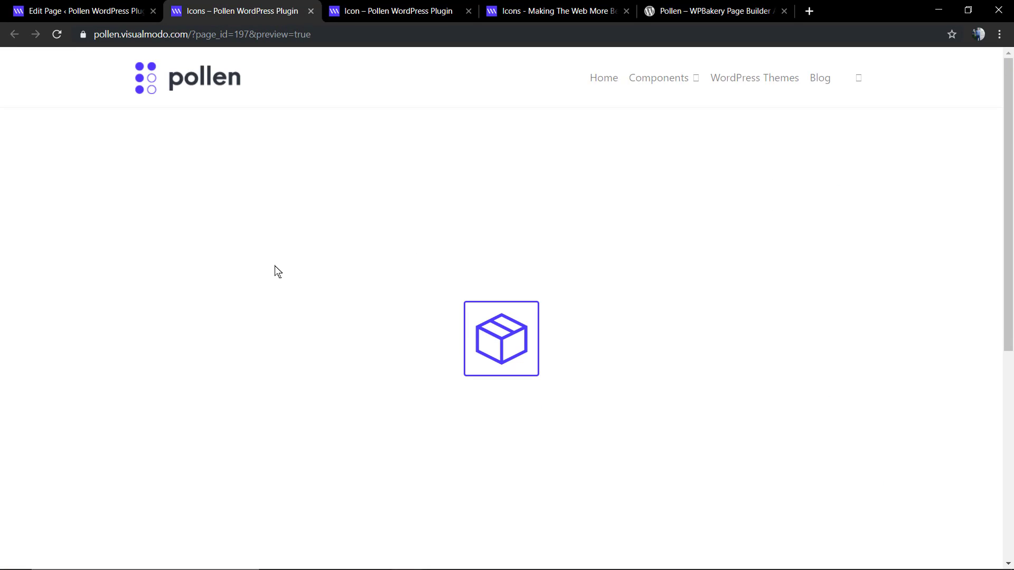
{"action": "left_click", "coordinate": [140, 6]}
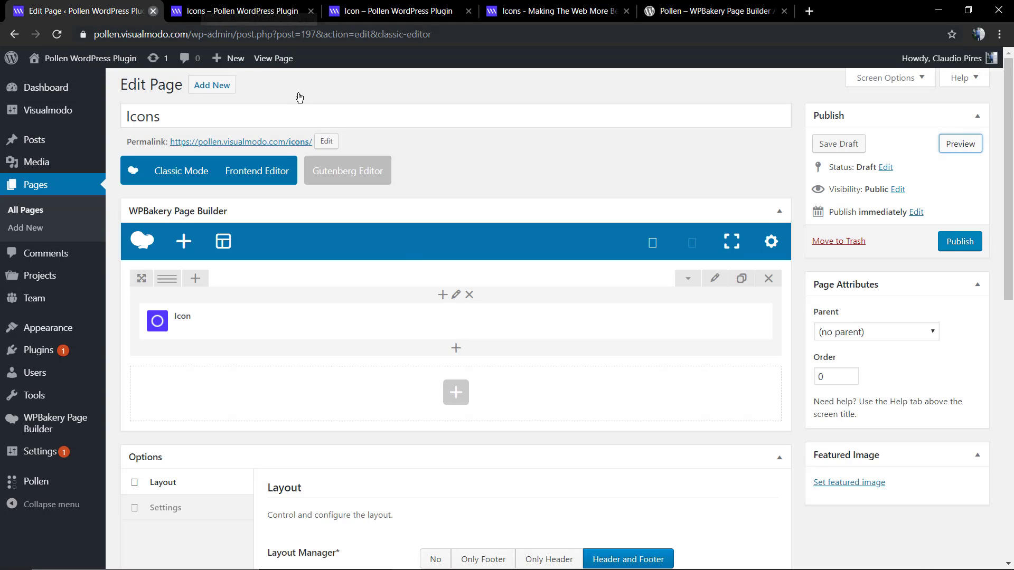
{"action": "mouse_move", "coordinate": [450, 324]}
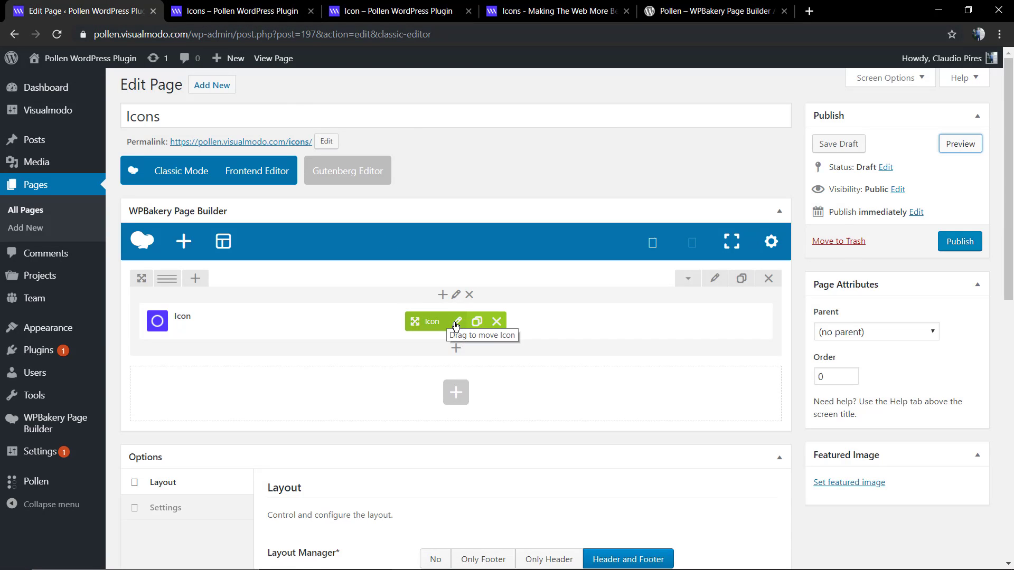
{"action": "left_click", "coordinate": [456, 323]}
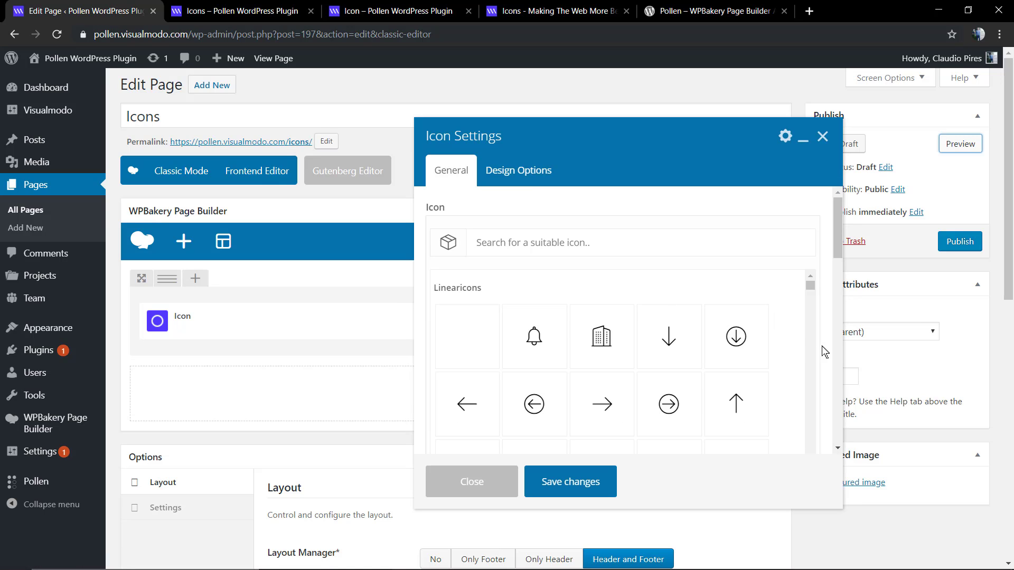
{"action": "scroll", "coordinate": [824, 352], "scroll_direction": "down", "scroll_amount": 15}
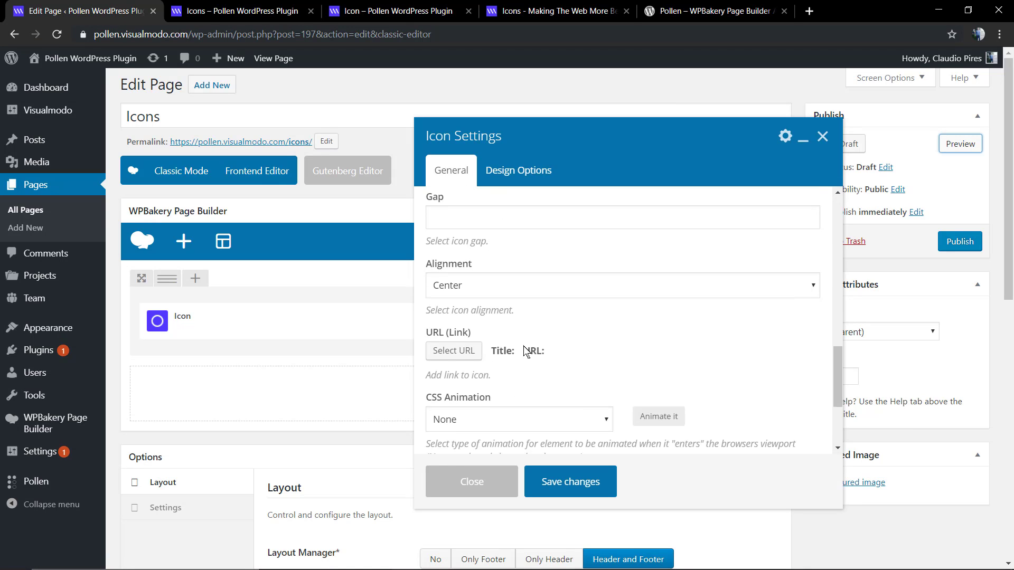
{"action": "left_click", "coordinate": [453, 352]}
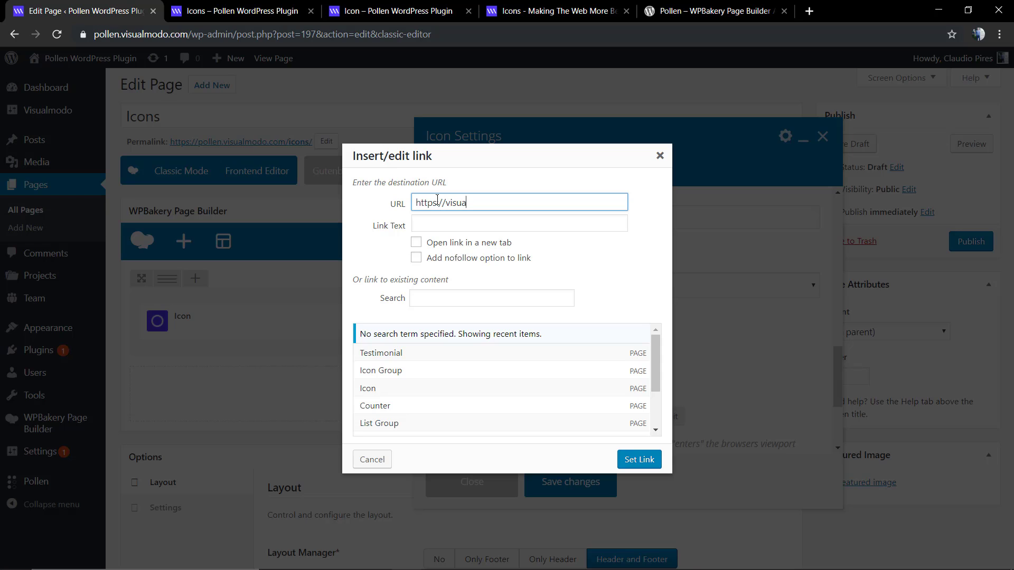
{"action": "left_click", "coordinate": [437, 200]}
{"action": "type", "text": ":"}
{"action": "key", "text": "Return"}
{"action": "left_click", "coordinate": [570, 481]}
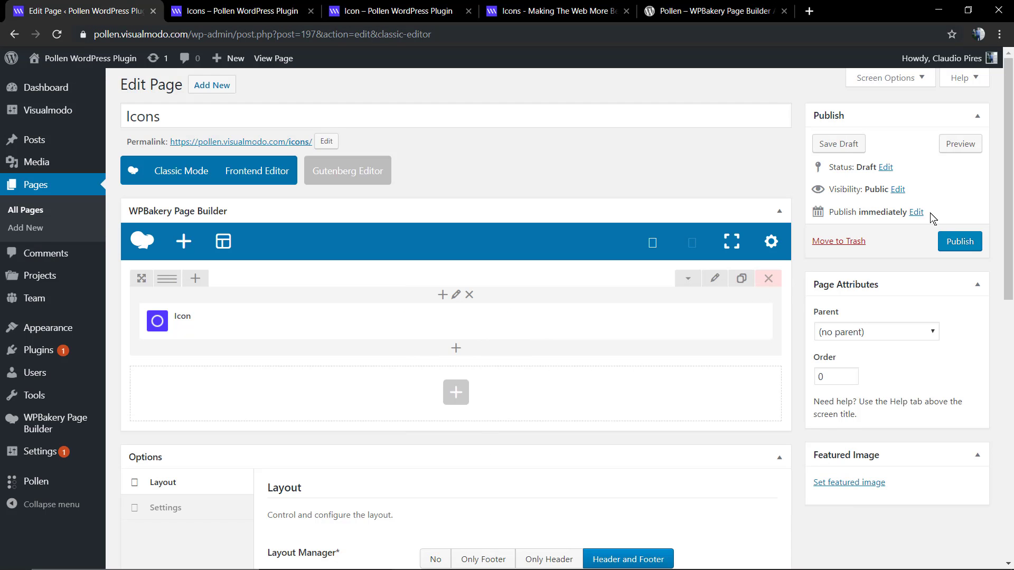
- Preview the linked icon, follow it to the blog, and return to the page editor
{"action": "left_click", "coordinate": [961, 147]}
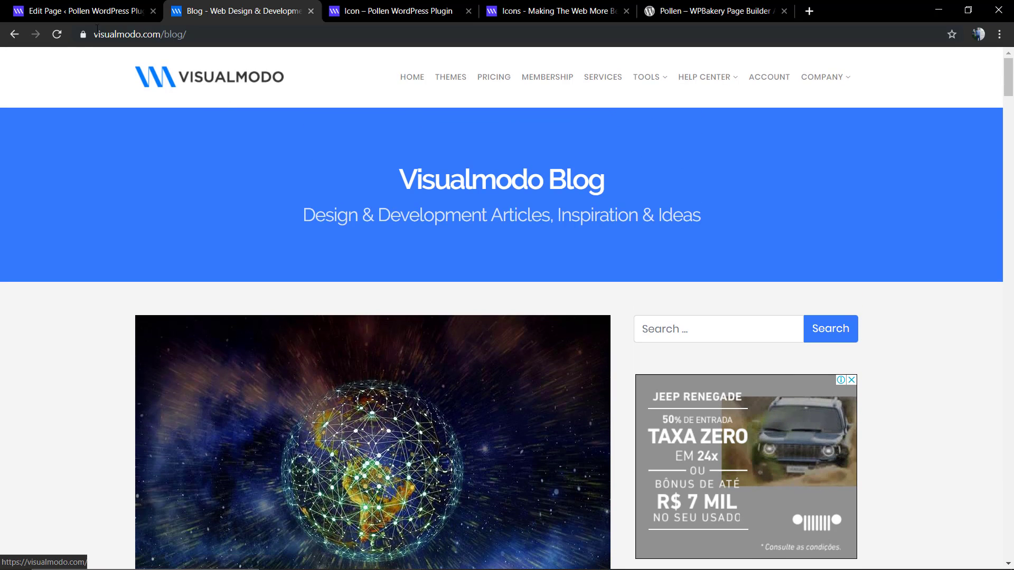
{"action": "left_click", "coordinate": [11, 34]}
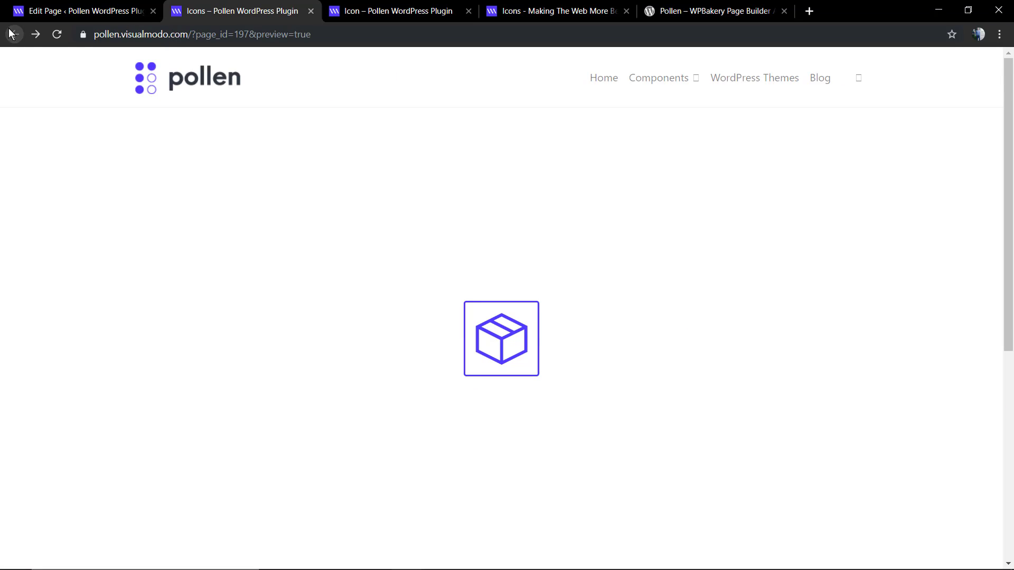
{"action": "left_click", "coordinate": [118, 8]}
{"action": "mouse_move", "coordinate": [477, 325]}
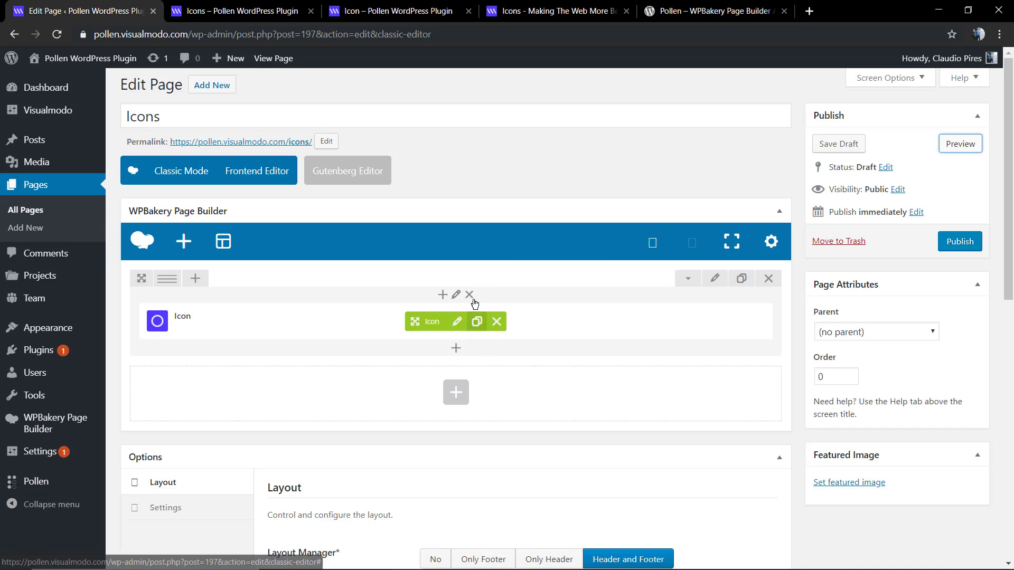
- Stop the box icon's link from opening in a new tab
{"action": "left_click", "coordinate": [458, 322]}
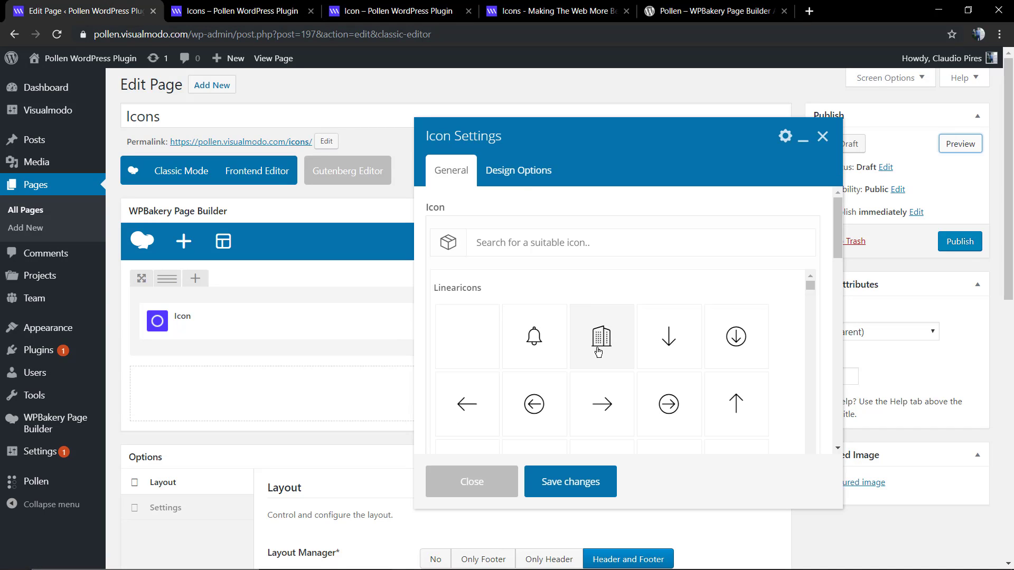
{"action": "scroll", "coordinate": [580, 317], "scroll_direction": "down", "scroll_amount": 8}
{"action": "scroll", "coordinate": [521, 396], "scroll_direction": "down", "scroll_amount": 7}
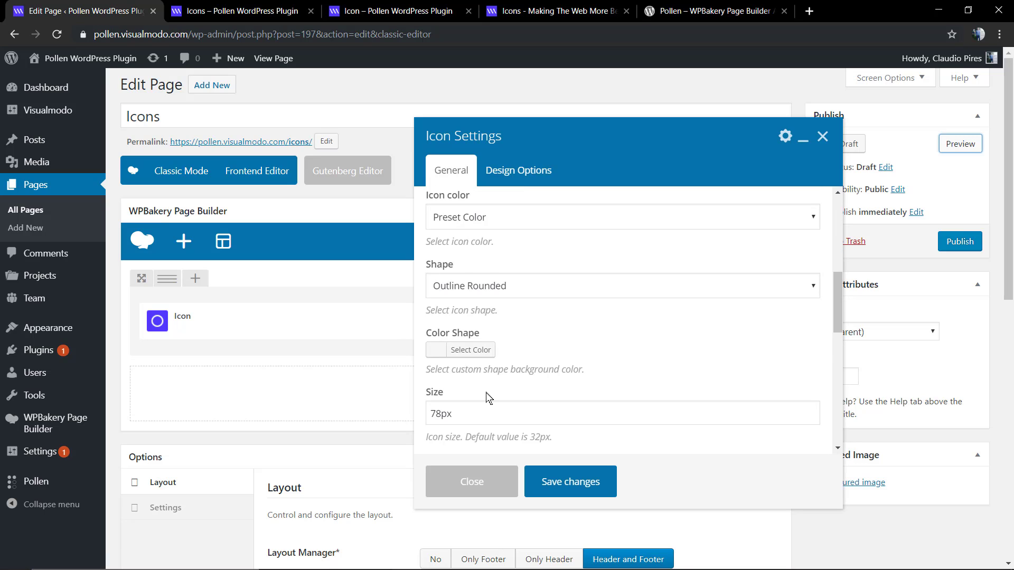
{"action": "left_click", "coordinate": [453, 350]}
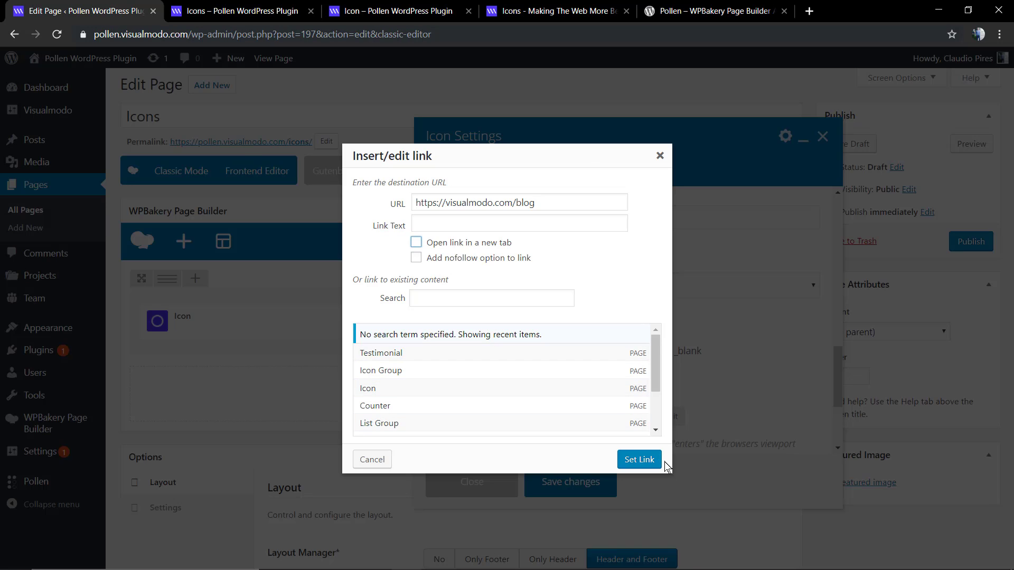
{"action": "left_click", "coordinate": [640, 457]}
{"action": "scroll", "coordinate": [570, 403], "scroll_direction": "down", "scroll_amount": 2}
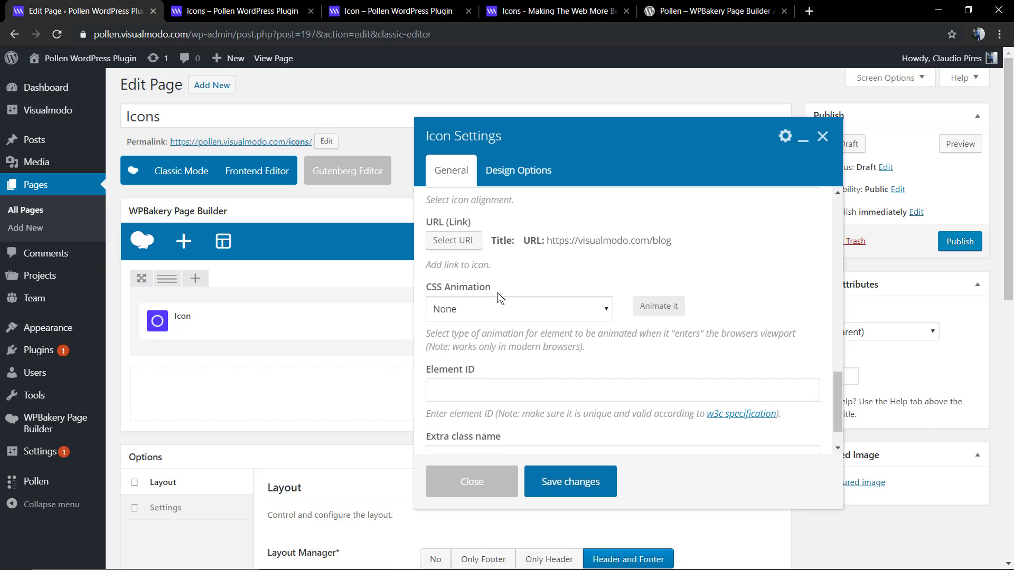
{"action": "scroll", "coordinate": [528, 295], "scroll_direction": "up", "scroll_amount": 4}
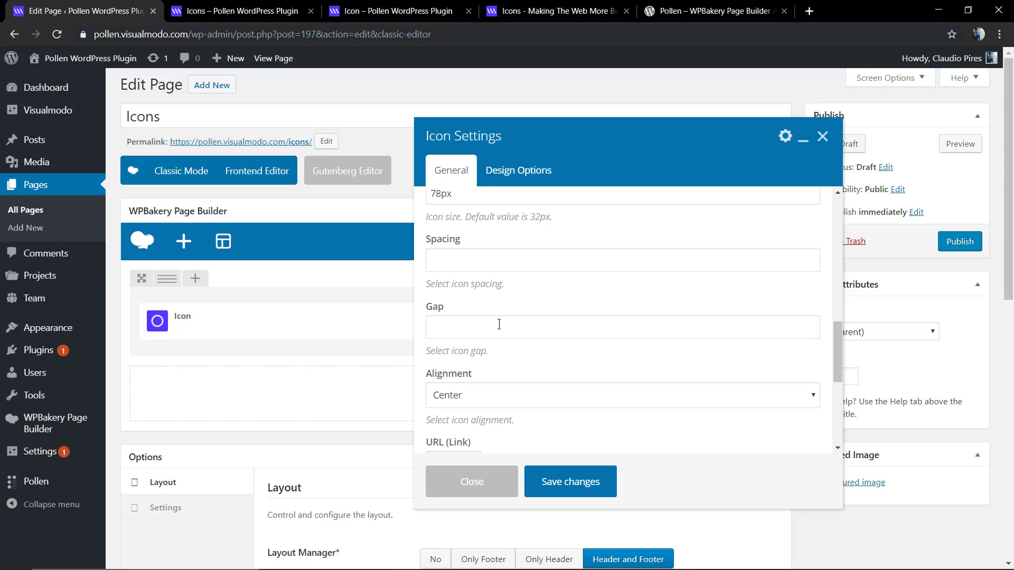
{"action": "scroll", "coordinate": [499, 324], "scroll_direction": "up", "scroll_amount": 2}
- Put the icon on a Round shape in grey #898989, save, and check it in the preview
{"action": "left_click", "coordinate": [506, 364]}
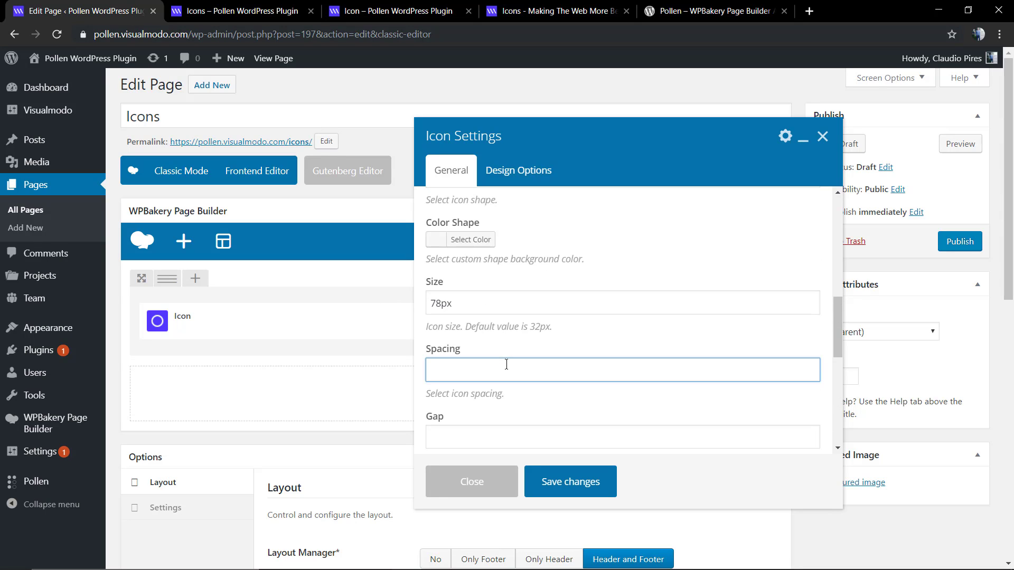
{"action": "scroll", "coordinate": [506, 365], "scroll_direction": "up", "scroll_amount": 2}
{"action": "scroll", "coordinate": [506, 364], "scroll_direction": "up", "scroll_amount": 2}
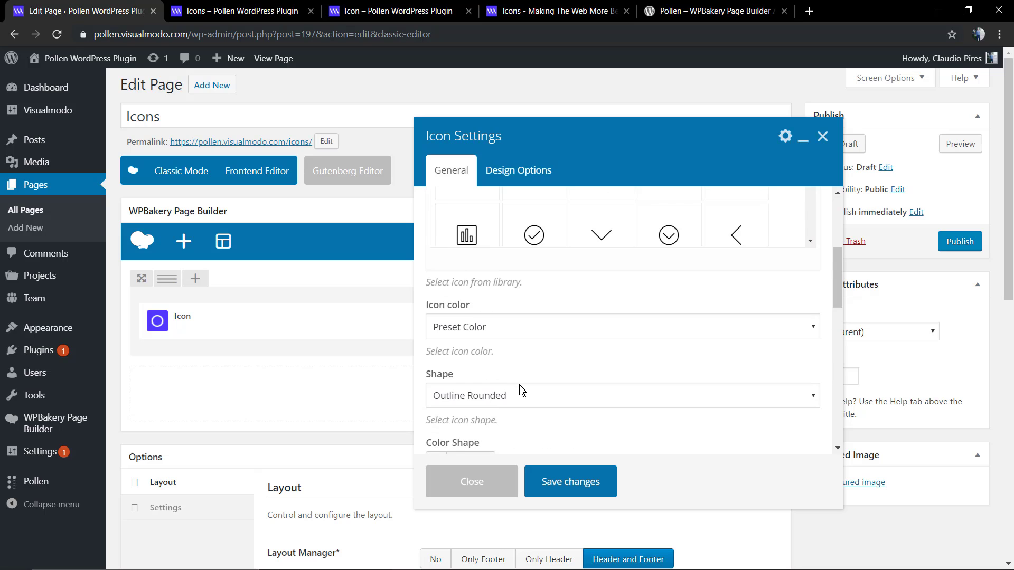
{"action": "left_click", "coordinate": [524, 395]}
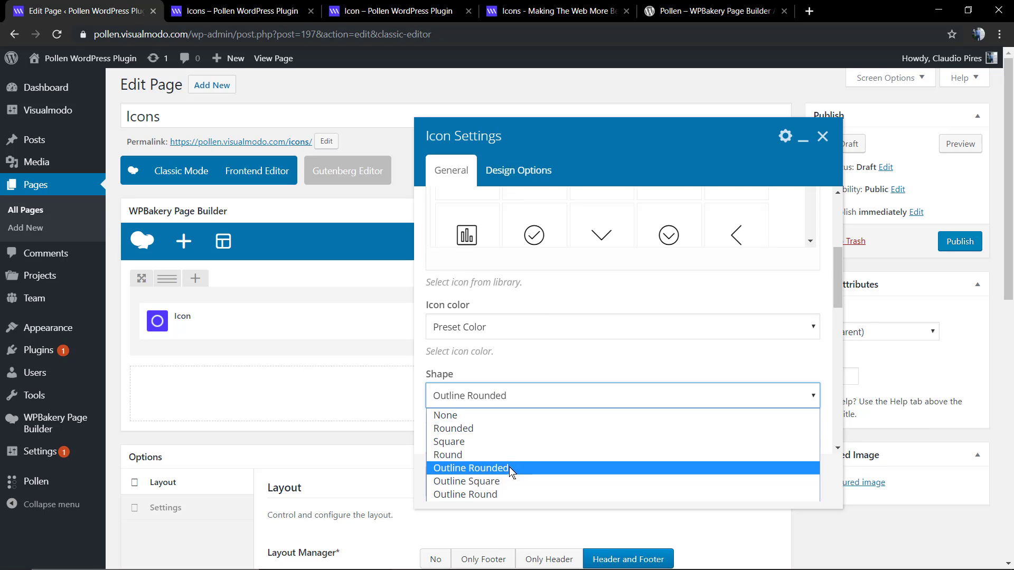
{"action": "left_click", "coordinate": [495, 453]}
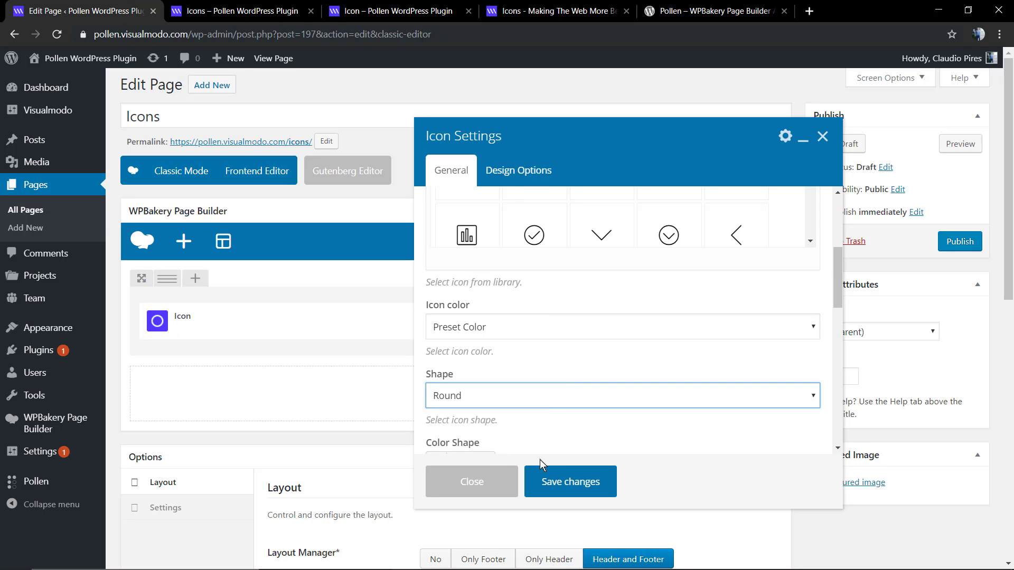
{"action": "scroll", "coordinate": [543, 415], "scroll_direction": "down", "scroll_amount": 2}
{"action": "left_click", "coordinate": [470, 350]}
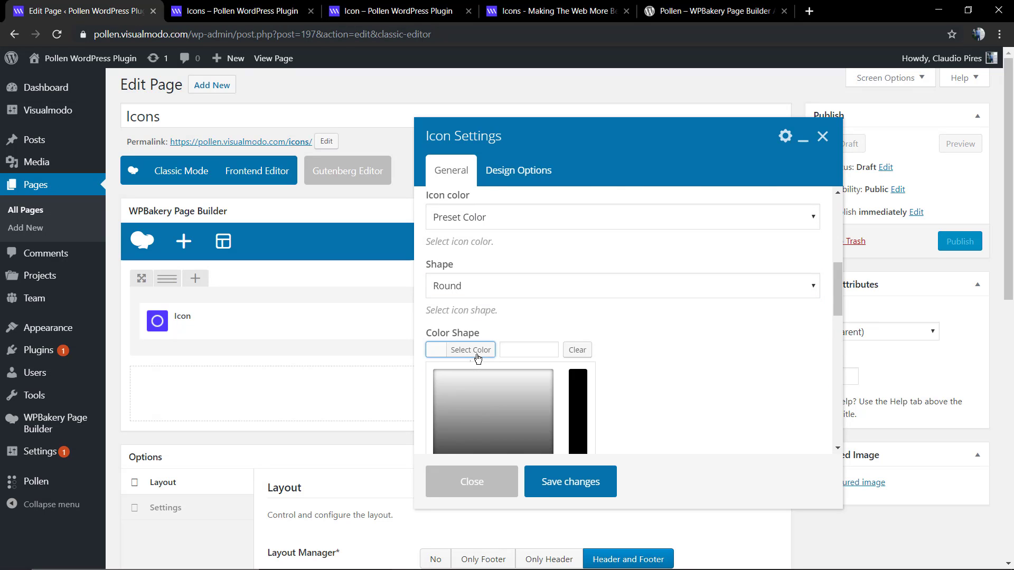
{"action": "left_click_drag", "start_coordinate": [489, 400], "coordinate": [429, 425]}
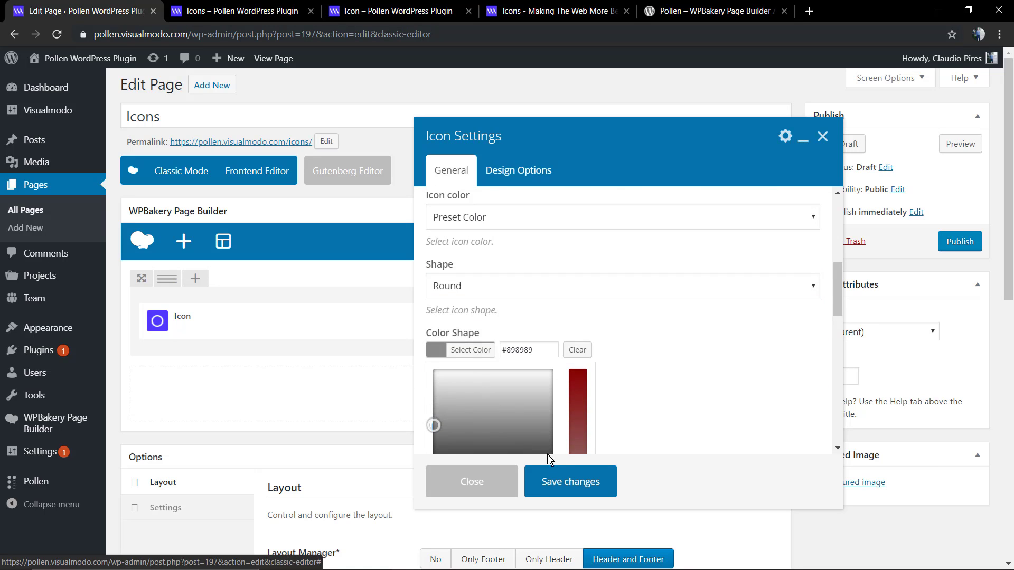
{"action": "left_click", "coordinate": [562, 476]}
{"action": "left_click", "coordinate": [943, 150]}
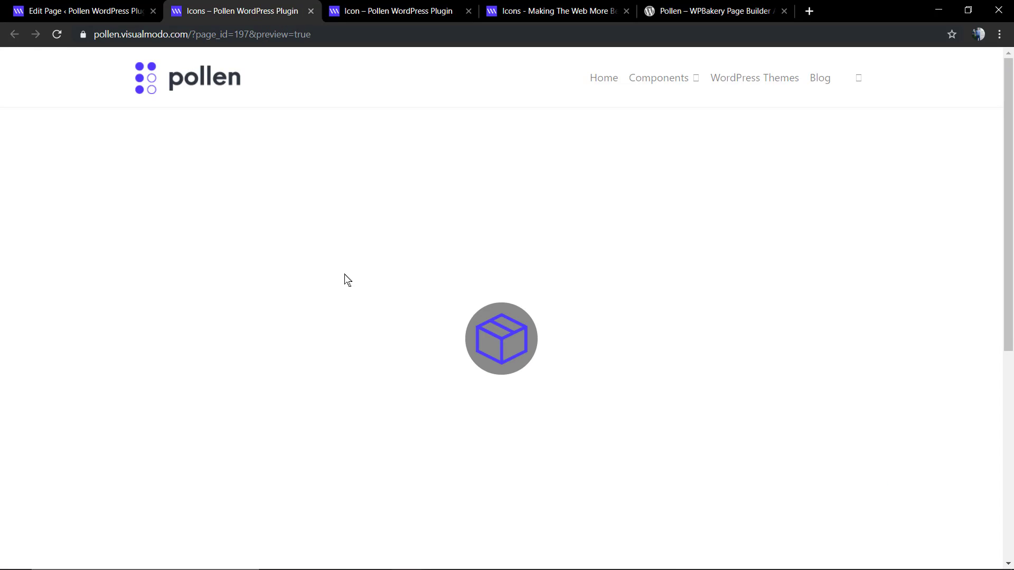
{"action": "left_click", "coordinate": [124, 5]}
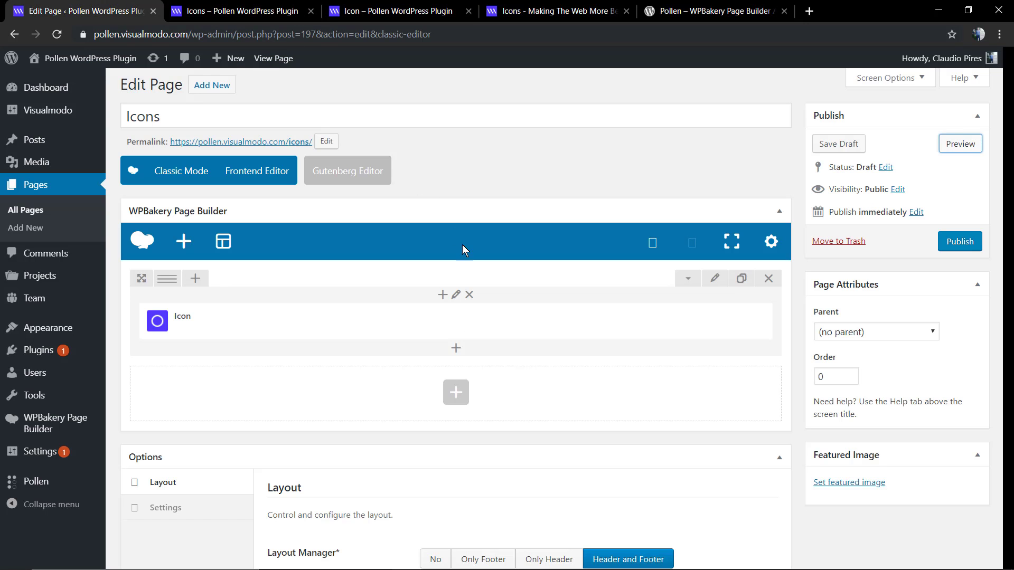
- Lighten the icon's round shape colour to #e0e0e0, save, and preview it
{"action": "left_click", "coordinate": [476, 320]}
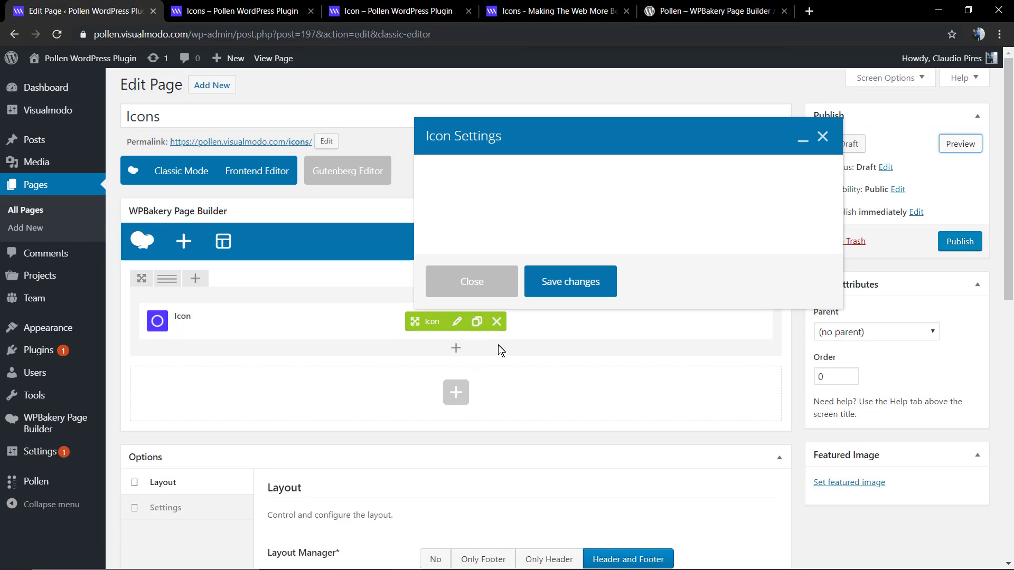
{"action": "scroll", "coordinate": [792, 259], "scroll_direction": "down", "scroll_amount": 5}
{"action": "scroll", "coordinate": [832, 346], "scroll_direction": "down", "scroll_amount": 4}
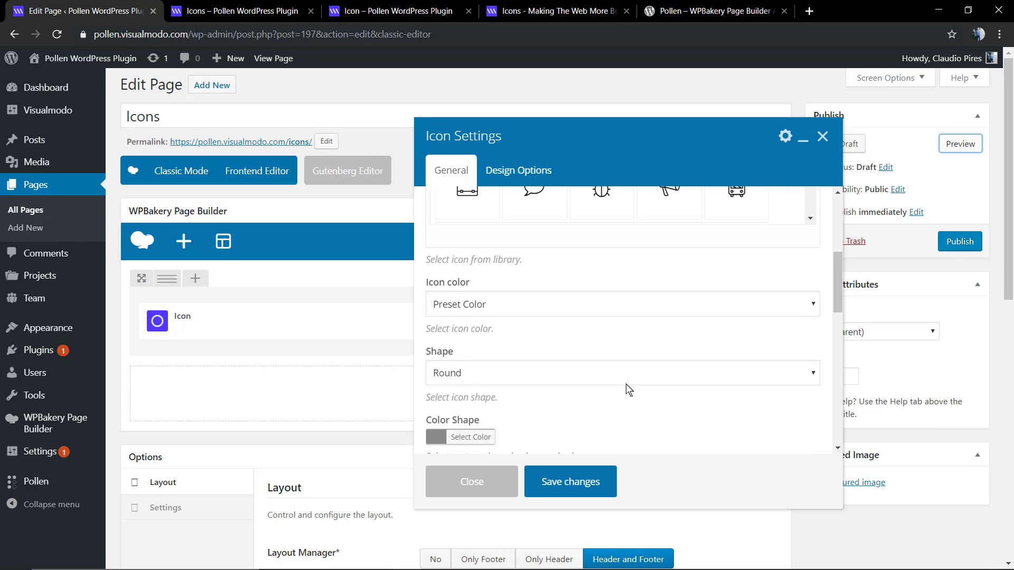
{"action": "left_click", "coordinate": [466, 350]}
{"action": "left_click_drag", "start_coordinate": [463, 394], "coordinate": [433, 383]}
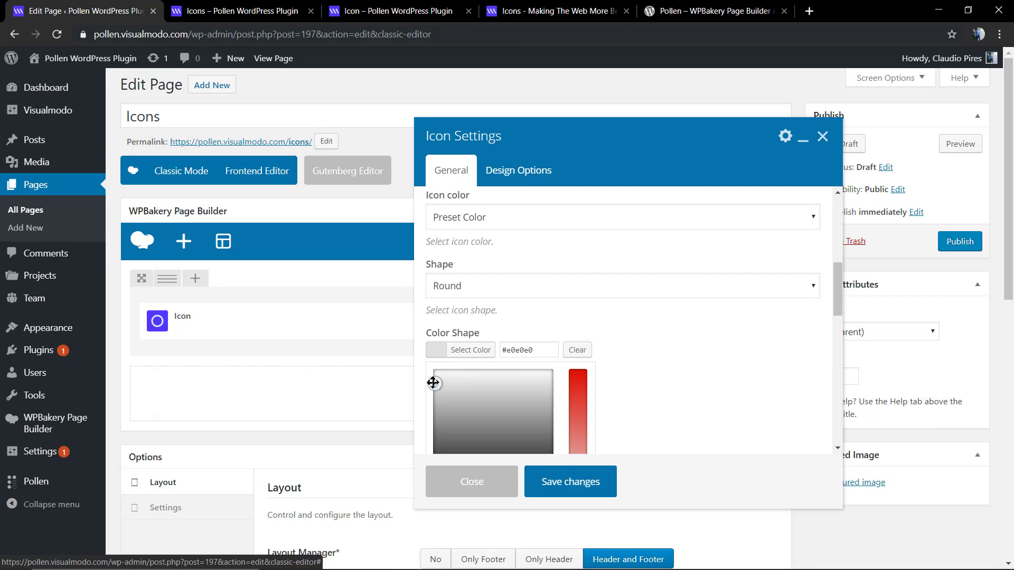
{"action": "left_click", "coordinate": [420, 379]}
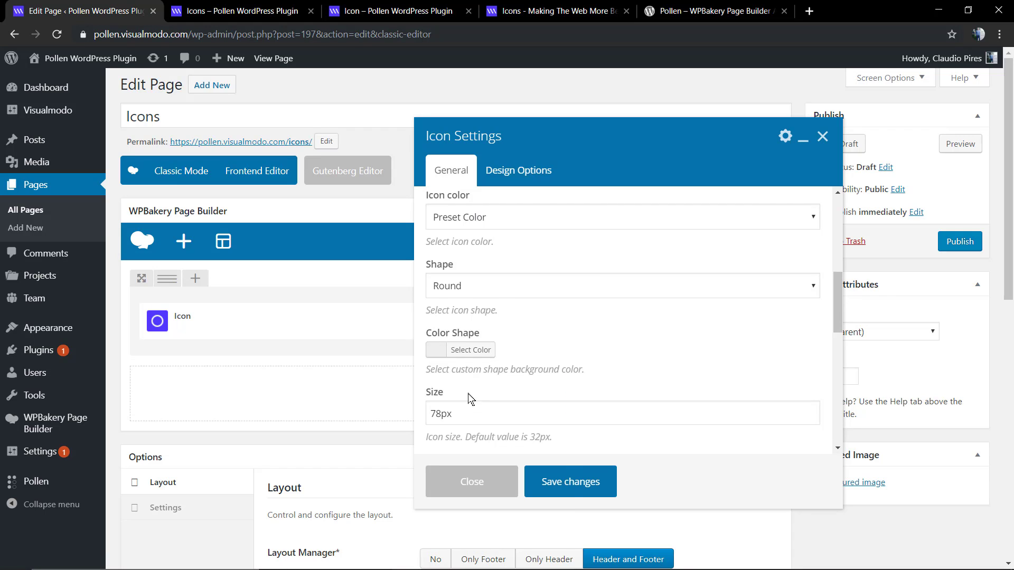
{"action": "left_click", "coordinate": [575, 499]}
{"action": "left_click", "coordinate": [960, 143]}
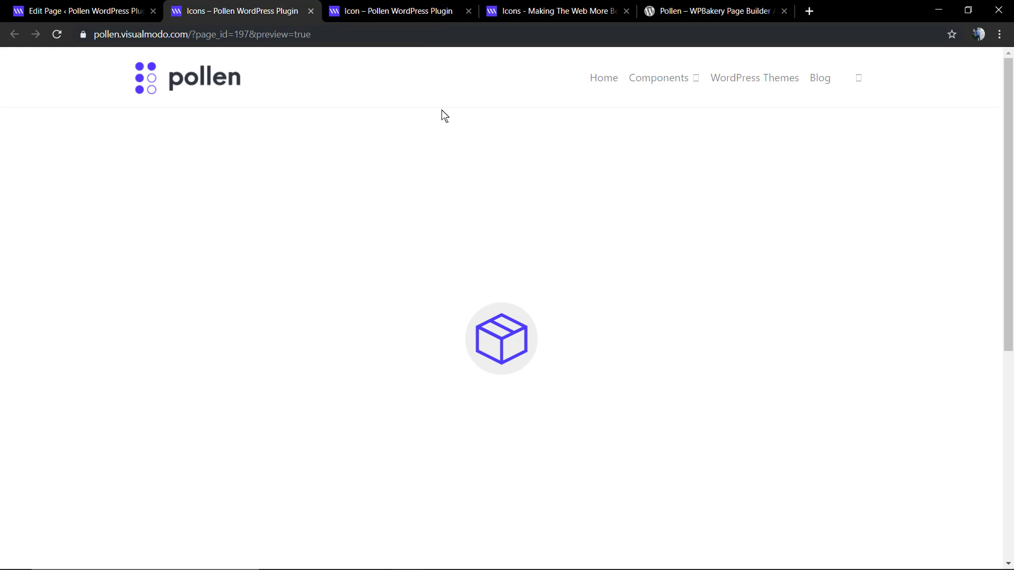
- Switch the row to a four-column layout, put a box icon copy in each column, and preview
{"action": "left_click", "coordinate": [99, 9]}
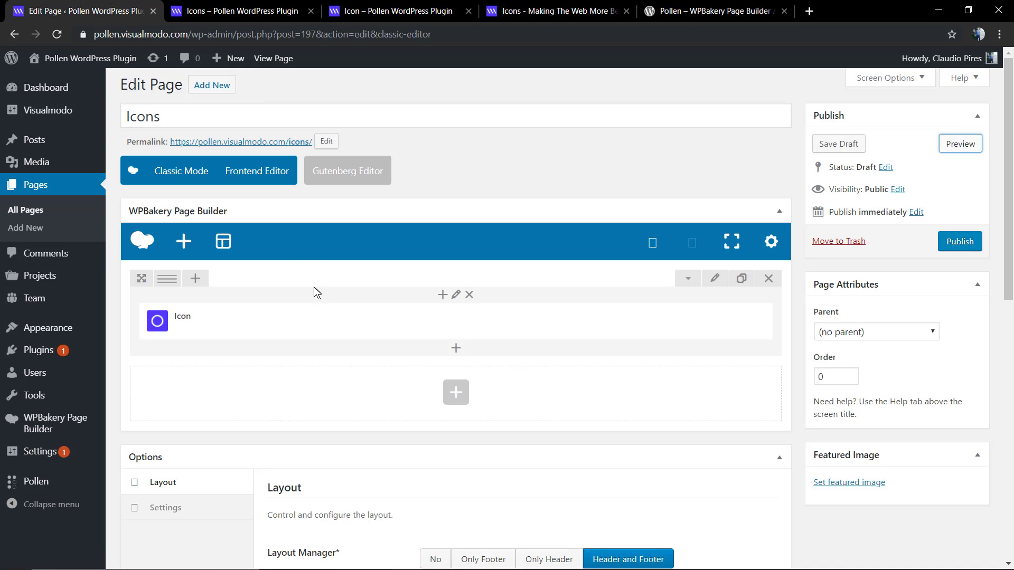
{"action": "mouse_move", "coordinate": [166, 284]}
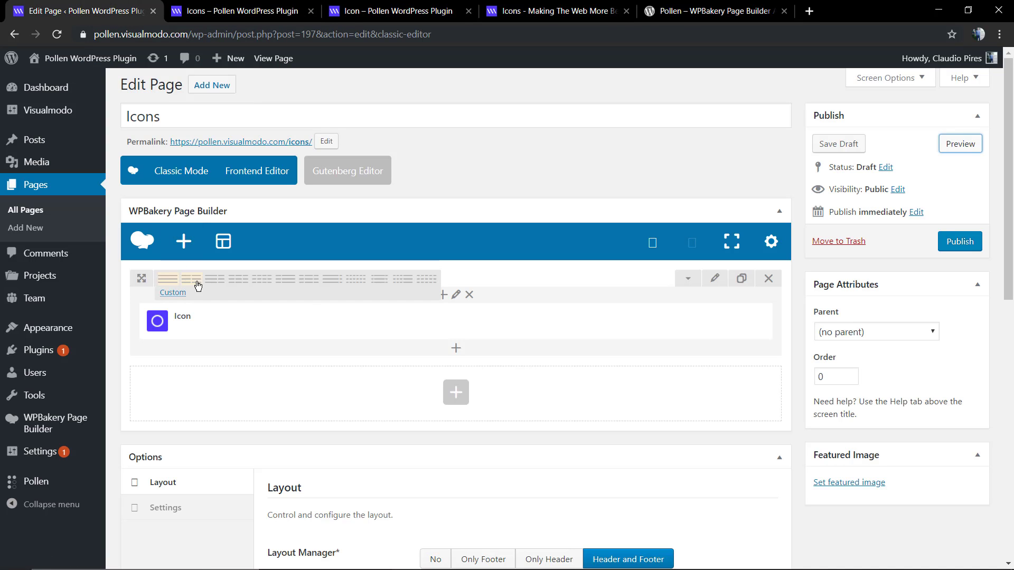
{"action": "left_click", "coordinate": [263, 284]}
{"action": "left_click", "coordinate": [225, 322]}
{"action": "left_click", "coordinate": [225, 321]}
{"action": "left_click", "coordinate": [225, 322]}
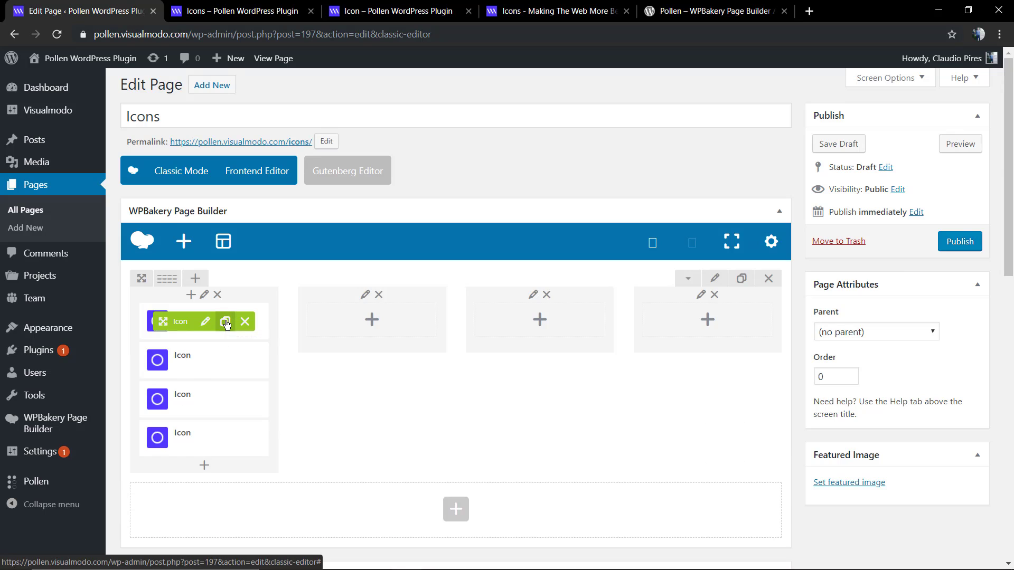
{"action": "left_click_drag", "start_coordinate": [163, 322], "coordinate": [680, 309]}
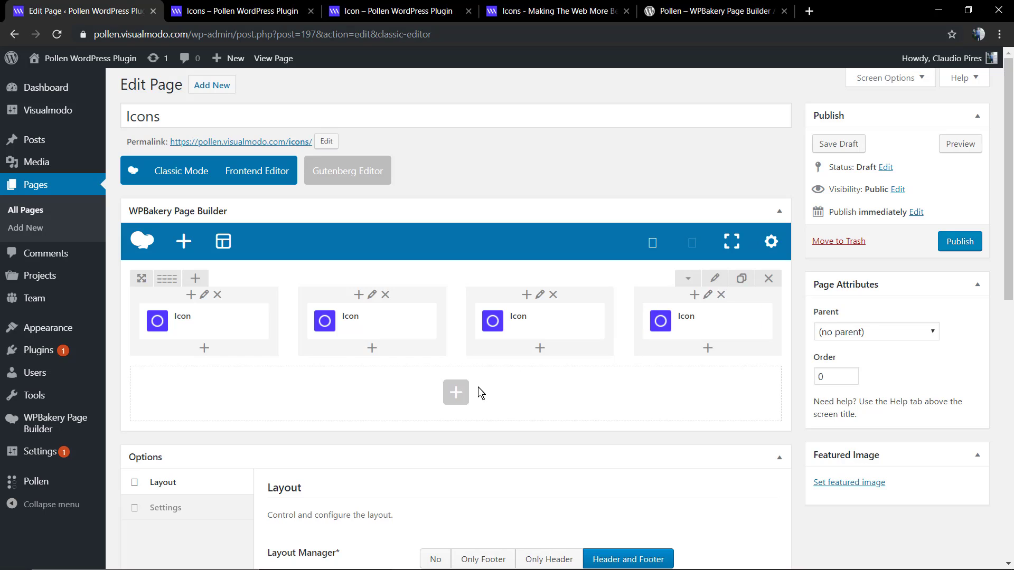
{"action": "left_click", "coordinate": [960, 144]}
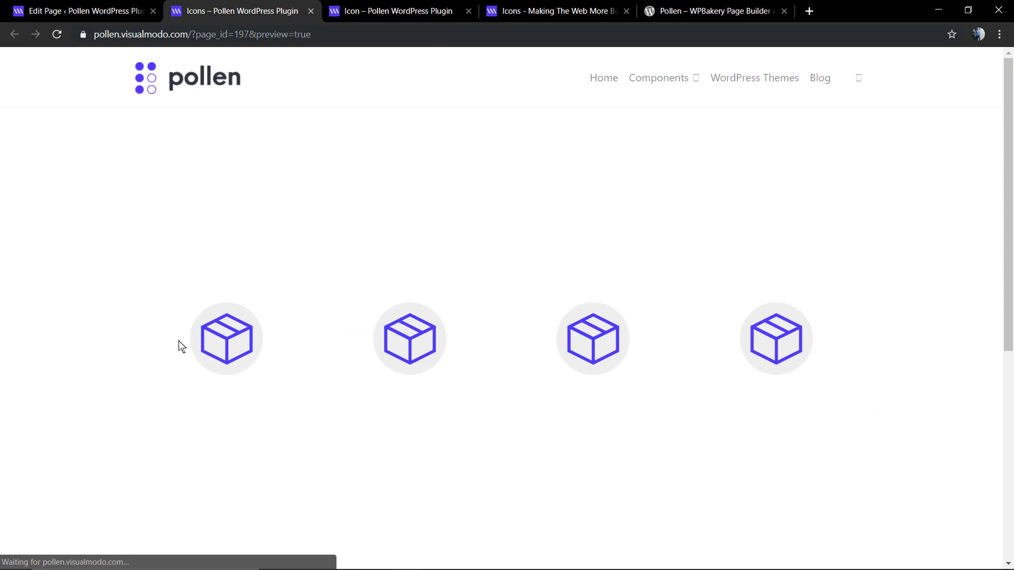
- Add a Custom Heading element beneath the first column's icon
{"action": "left_click", "coordinate": [124, 9]}
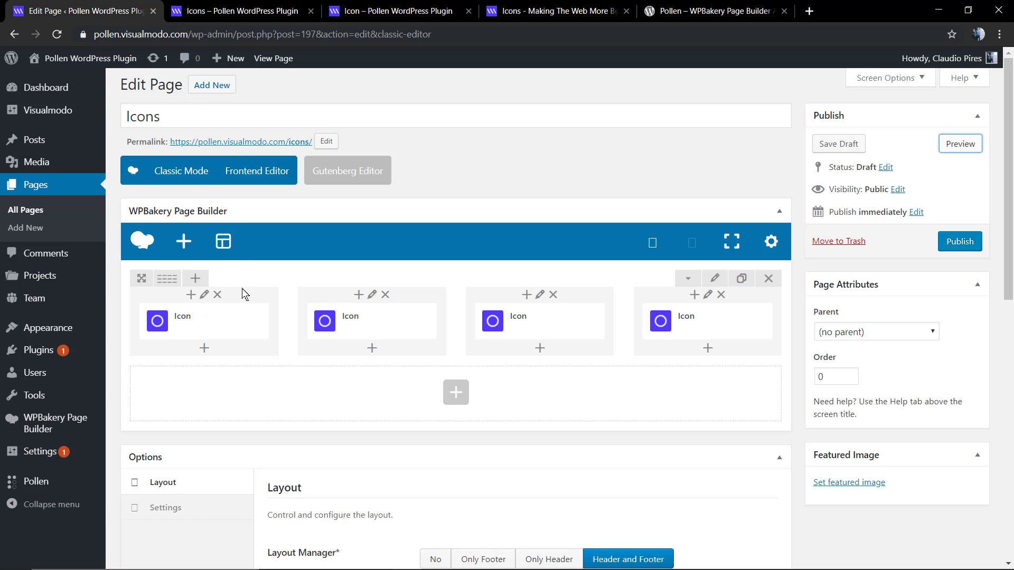
{"action": "left_click", "coordinate": [204, 348]}
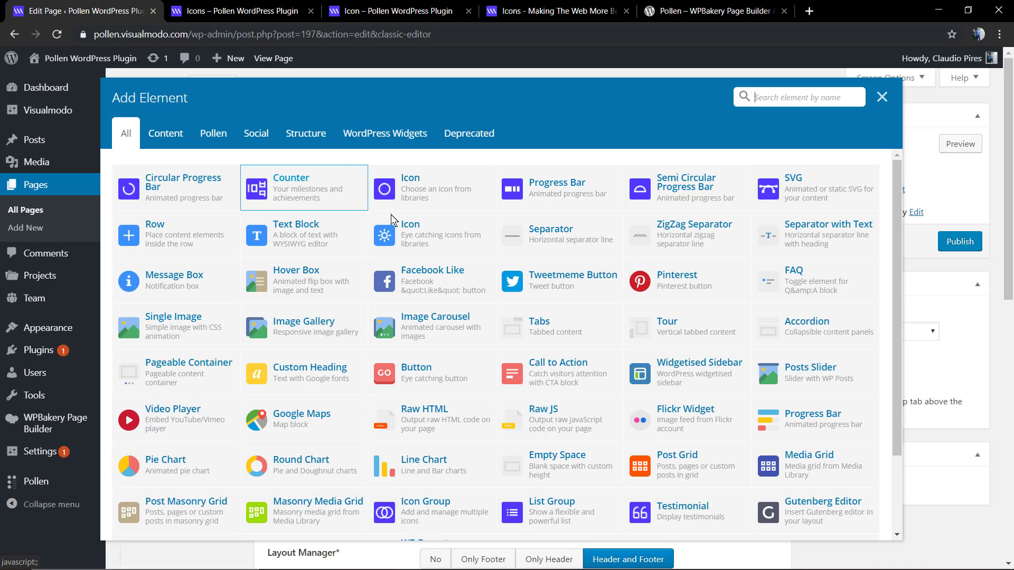
{"action": "left_click", "coordinate": [292, 382]}
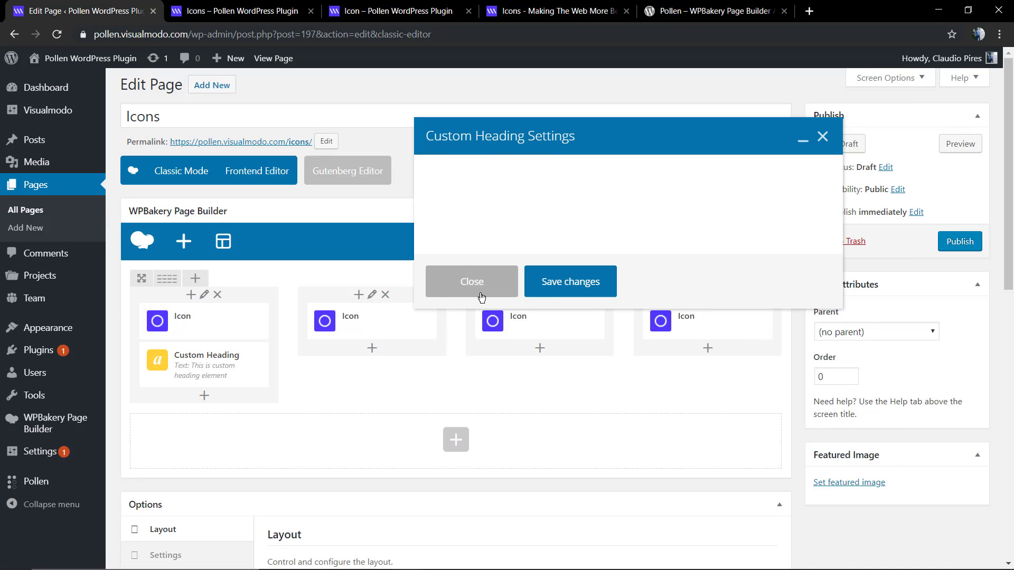
{"action": "scroll", "coordinate": [507, 301], "scroll_direction": "down", "scroll_amount": 4}
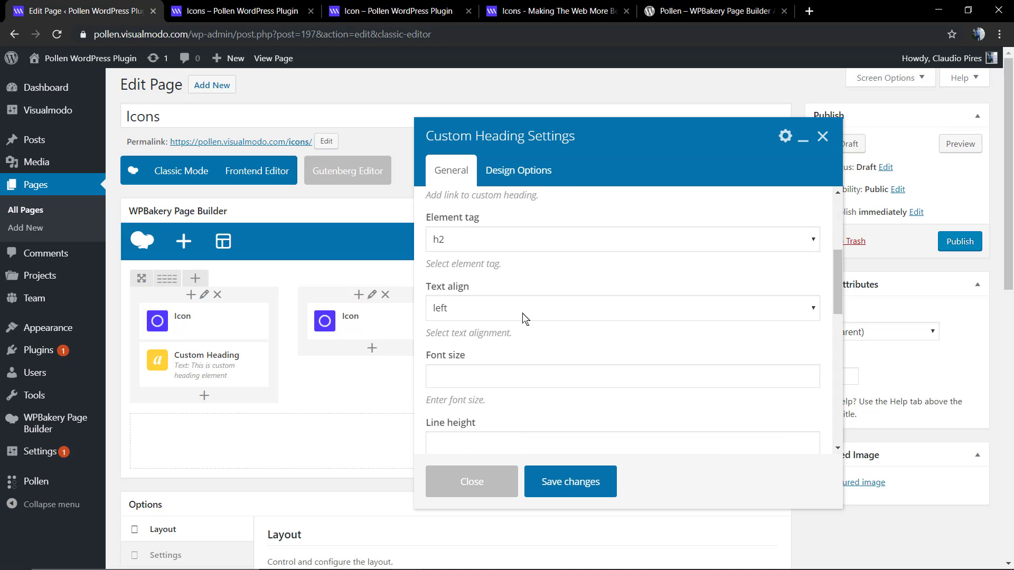
{"action": "scroll", "coordinate": [525, 317], "scroll_direction": "up", "scroll_amount": 2}
{"action": "scroll", "coordinate": [522, 321], "scroll_direction": "down", "scroll_amount": 6}
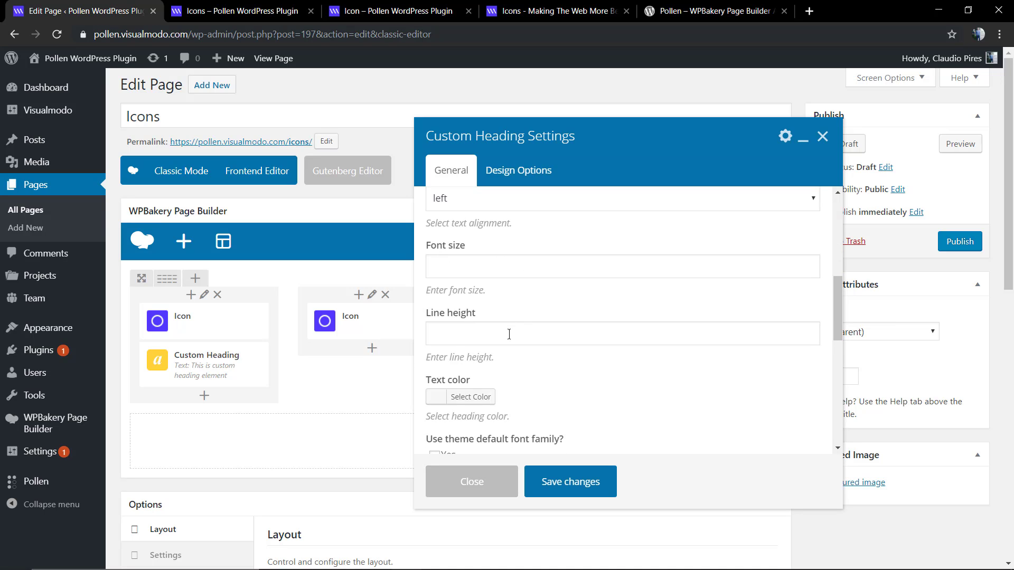
{"action": "scroll", "coordinate": [525, 331], "scroll_direction": "up", "scroll_amount": 8}
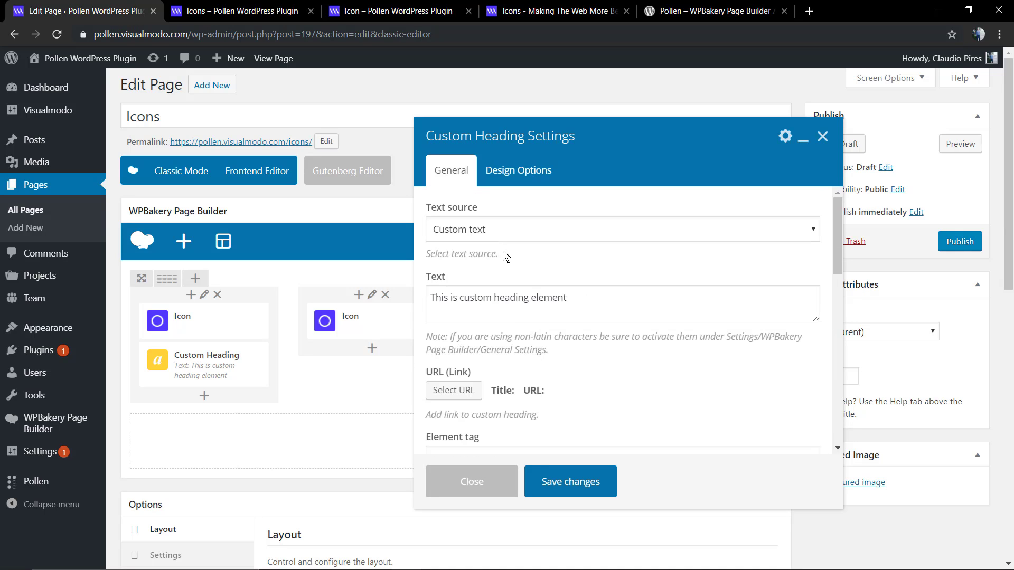
{"action": "left_click", "coordinate": [521, 293]}
{"action": "key", "text": "ctrl+a"}
{"action": "left_click", "coordinate": [574, 299]}
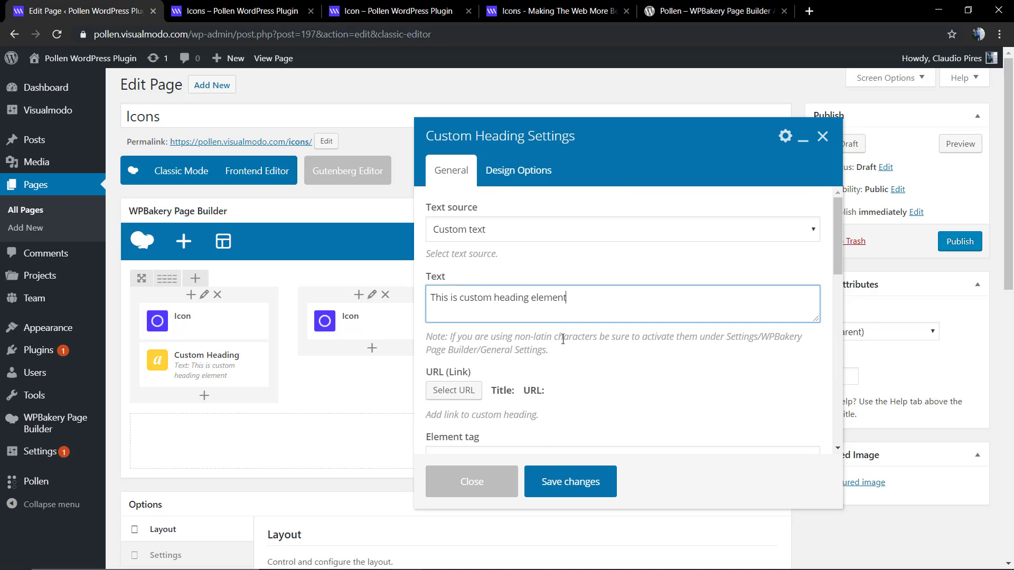
{"action": "left_click", "coordinate": [565, 482]}
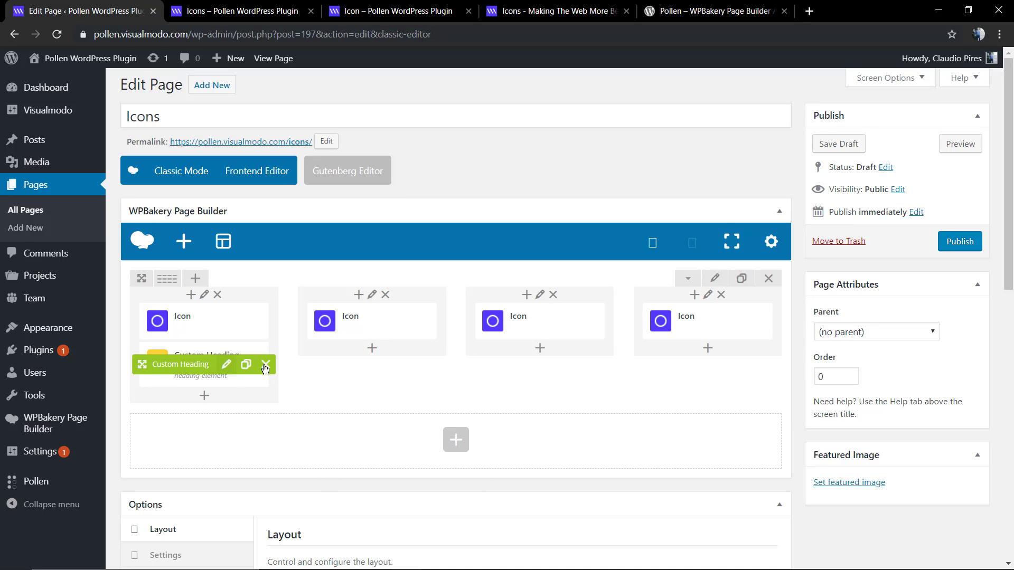
- Centre-align the heading and duplicate it into several stacked copies
{"action": "left_click", "coordinate": [225, 364]}
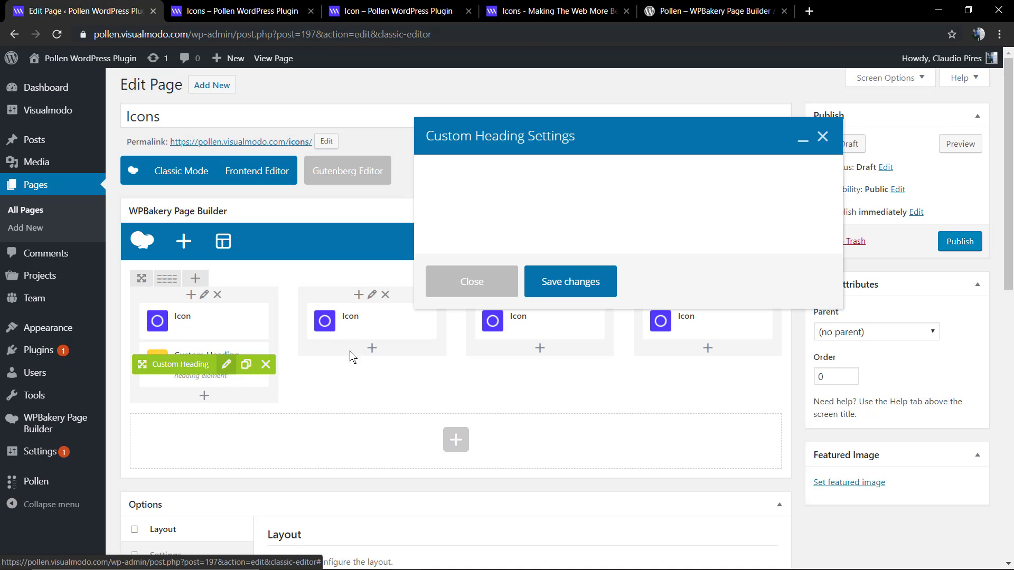
{"action": "scroll", "coordinate": [573, 333], "scroll_direction": "down", "scroll_amount": 2}
{"action": "scroll", "coordinate": [573, 336], "scroll_direction": "down", "scroll_amount": 2}
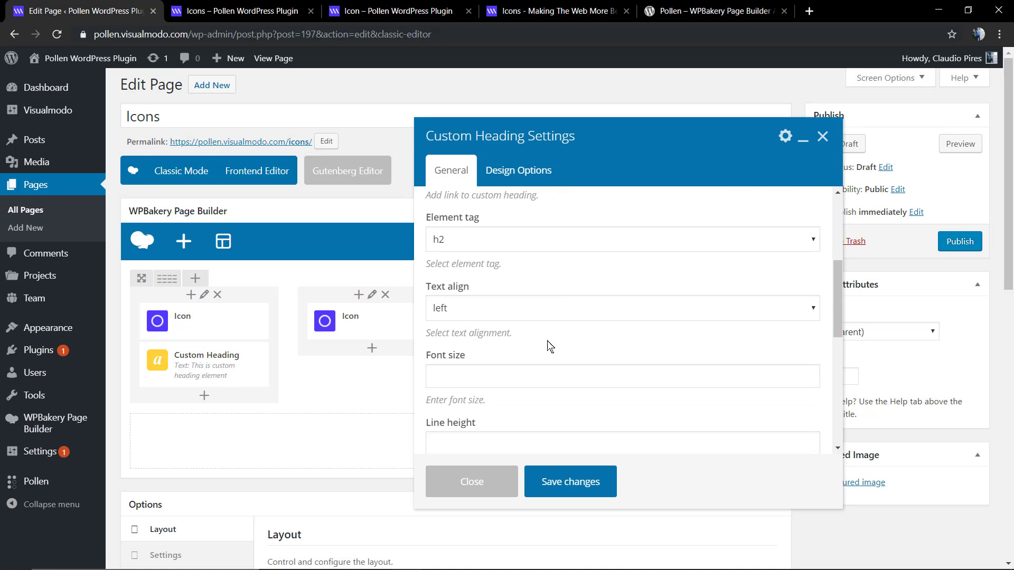
{"action": "left_click", "coordinate": [490, 312]}
{"action": "left_click", "coordinate": [549, 355]}
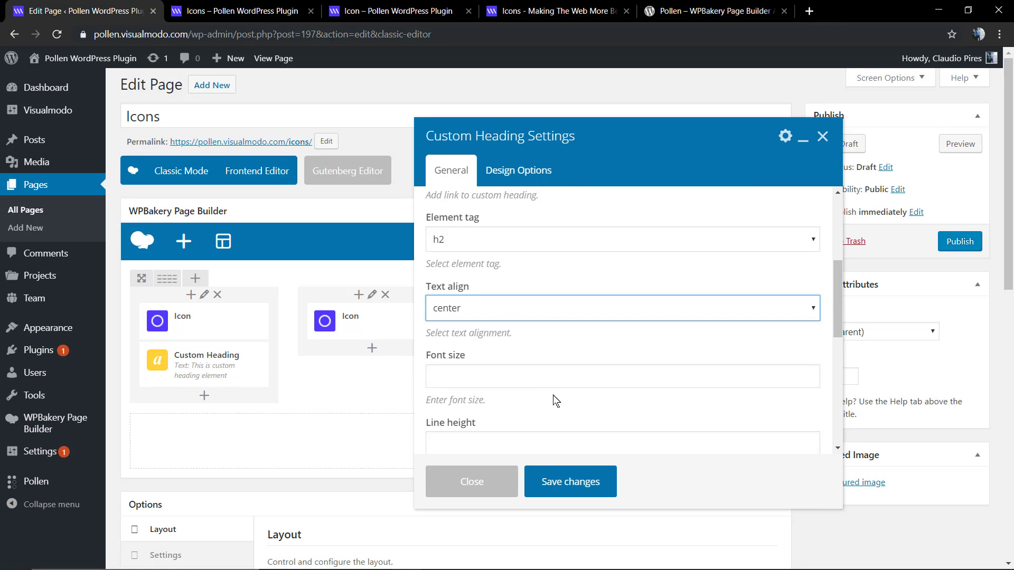
{"action": "left_click", "coordinate": [581, 475]}
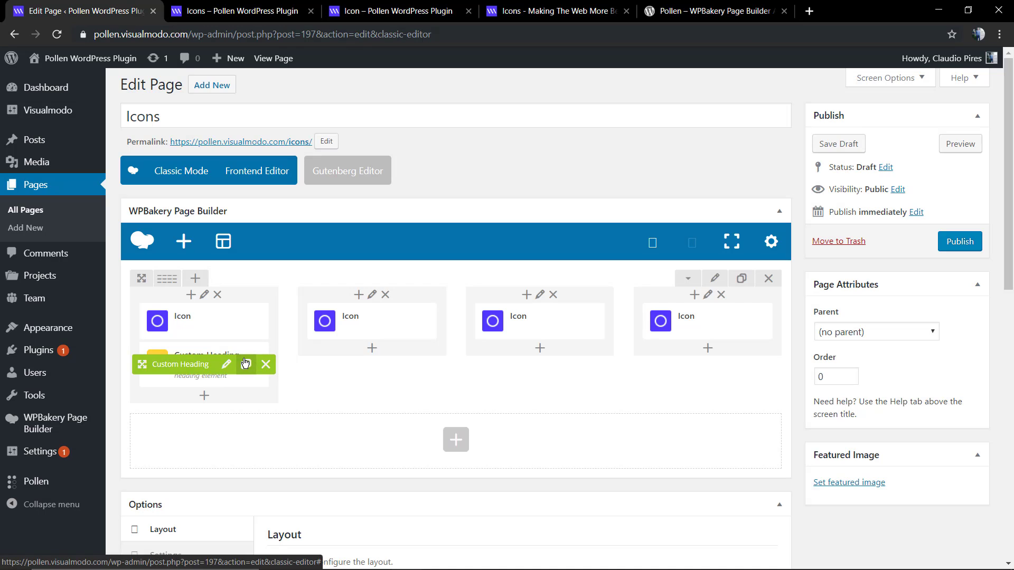
{"action": "left_click", "coordinate": [245, 362]}
{"action": "left_click", "coordinate": [245, 363]}
{"action": "left_click", "coordinate": [244, 362]}
{"action": "left_click", "coordinate": [245, 363]}
- Delete a spare heading copy, move one into column two, and preview against the Icon demo page
{"action": "left_click", "coordinate": [265, 364]}
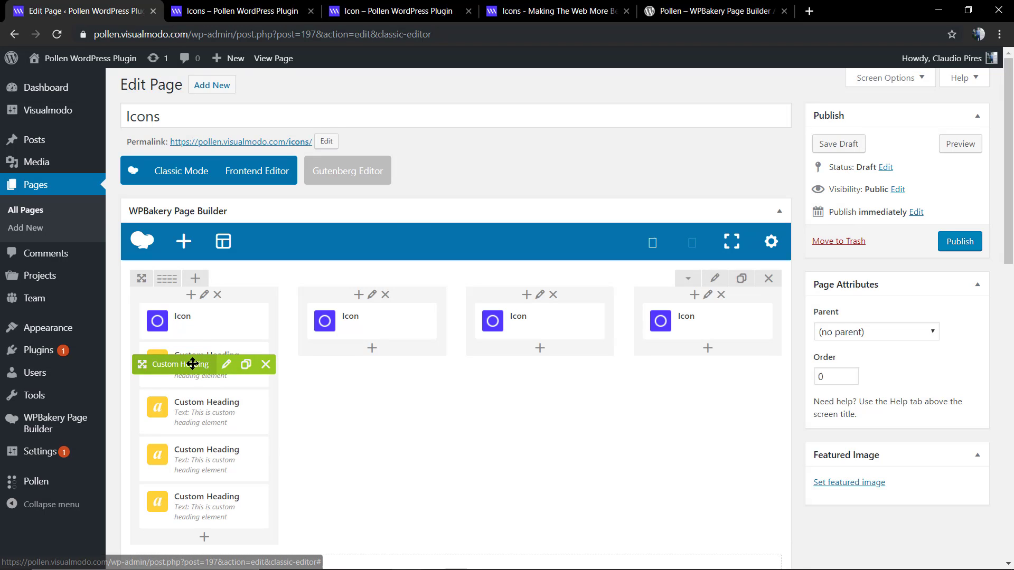
{"action": "left_click_drag", "start_coordinate": [193, 362], "coordinate": [700, 361]}
{"action": "left_click", "coordinate": [960, 144]}
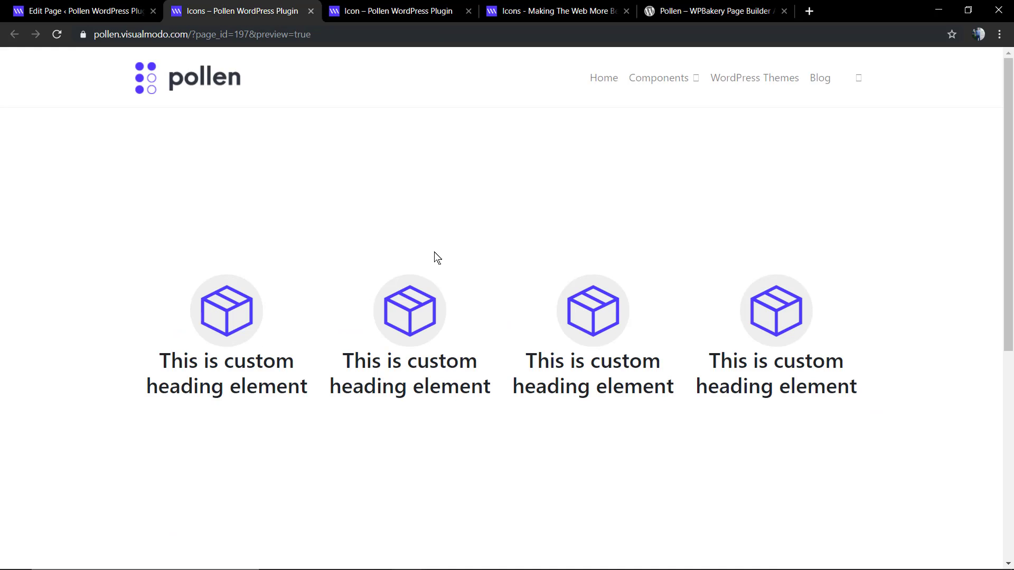
{"action": "left_click", "coordinate": [353, 8]}
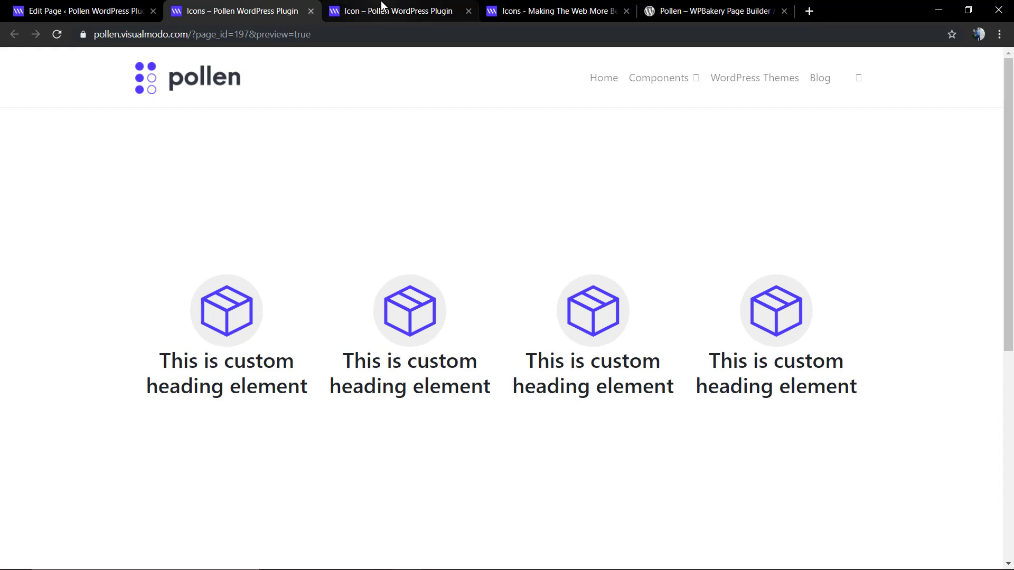
- Remove the Custom Headings from the other columns, leaving only the first one
{"action": "left_click", "coordinate": [296, 5]}
{"action": "left_click", "coordinate": [84, 11]}
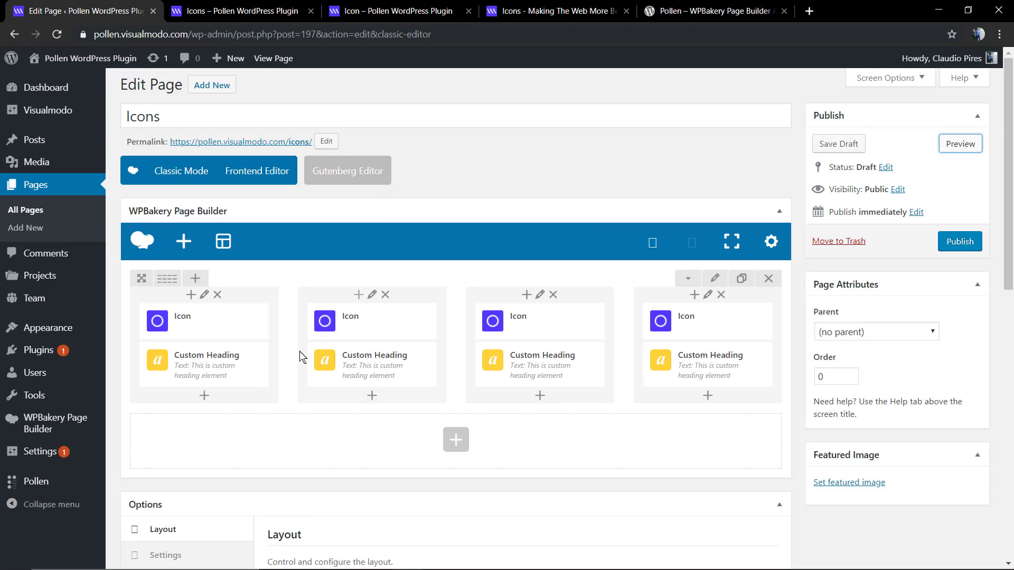
{"action": "mouse_move", "coordinate": [415, 373]}
{"action": "left_click_drag", "start_coordinate": [415, 373], "coordinate": [706, 365]}
{"action": "left_click", "coordinate": [769, 365]}
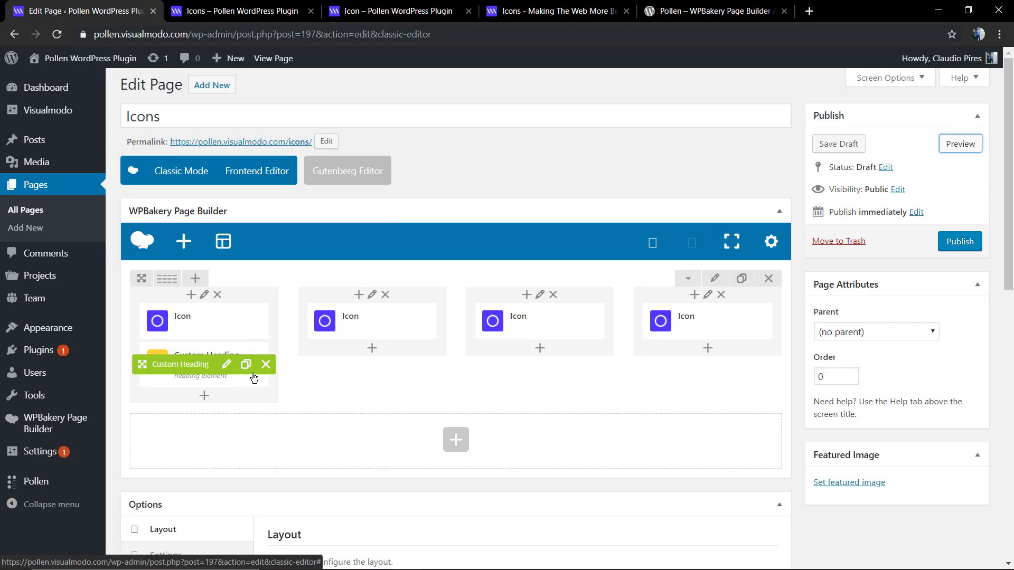
- Change the first heading's text to "Heading" and save it
{"action": "left_click", "coordinate": [228, 365]}
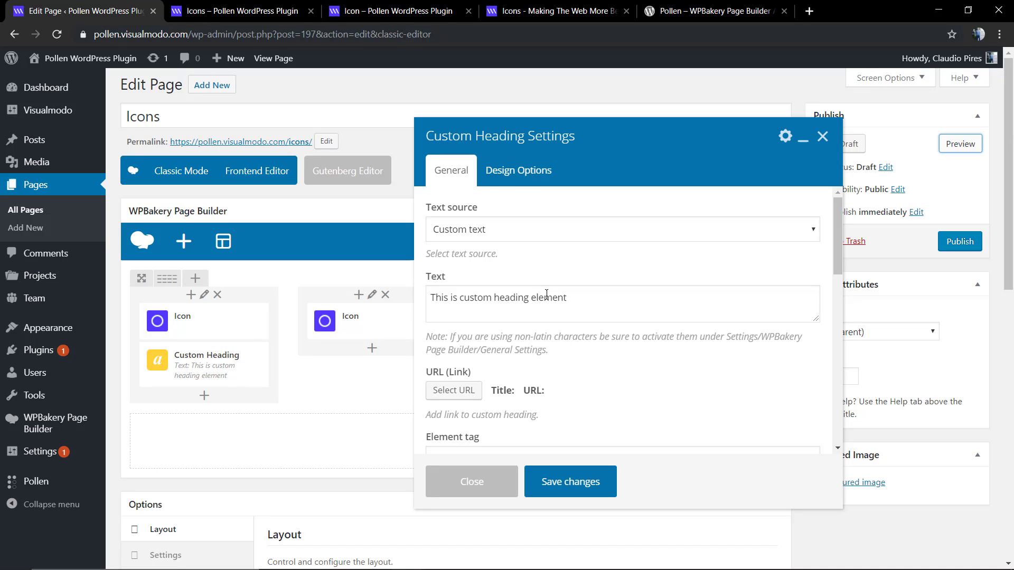
{"action": "double_click", "coordinate": [548, 296]}
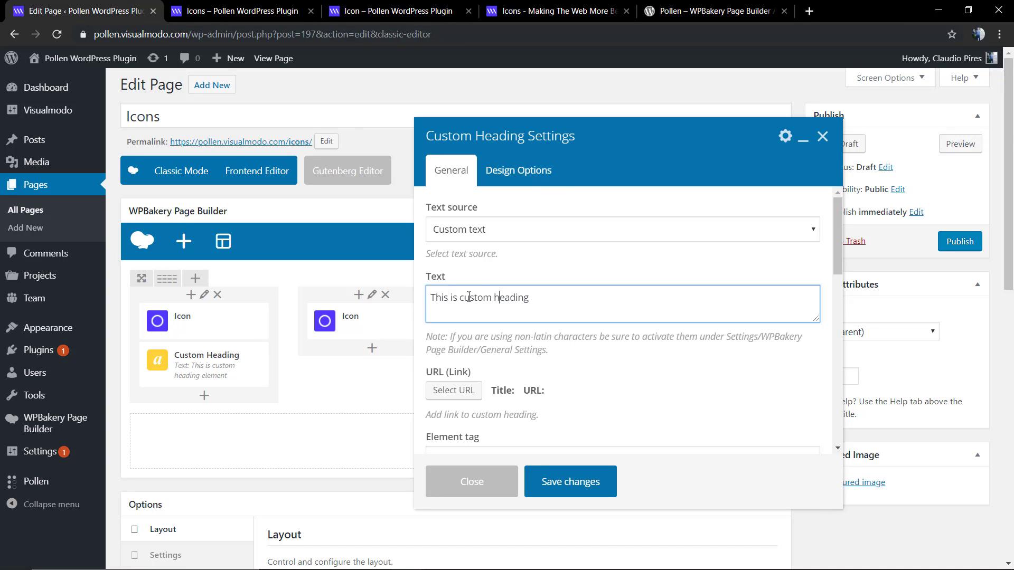
{"action": "key", "text": "shift+Home"}
{"action": "type", "text": "H"}
{"action": "left_click", "coordinate": [562, 488]}
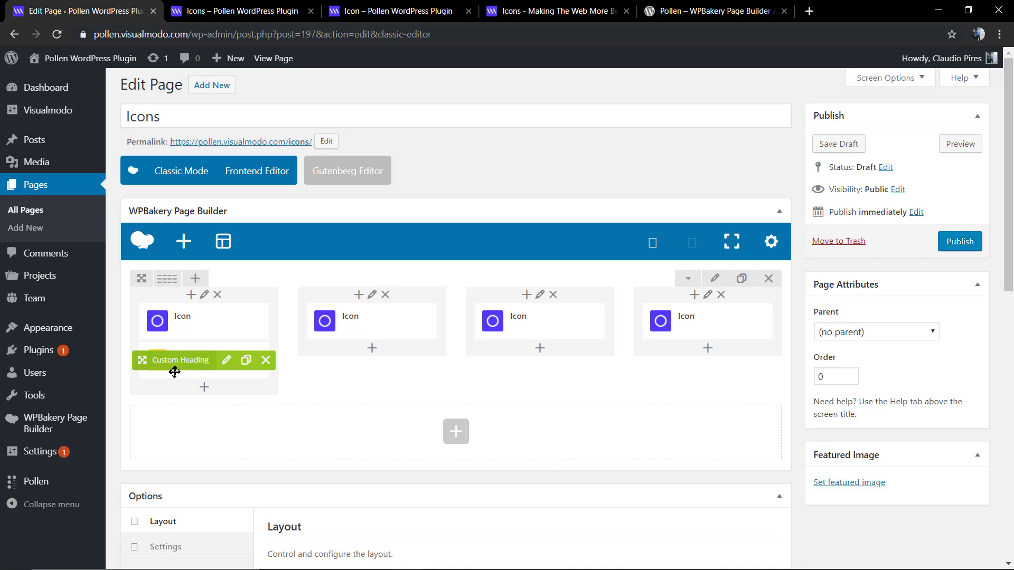
- Add a Text Block to the first column and place copies in columns two, three and four
{"action": "left_click", "coordinate": [204, 388]}
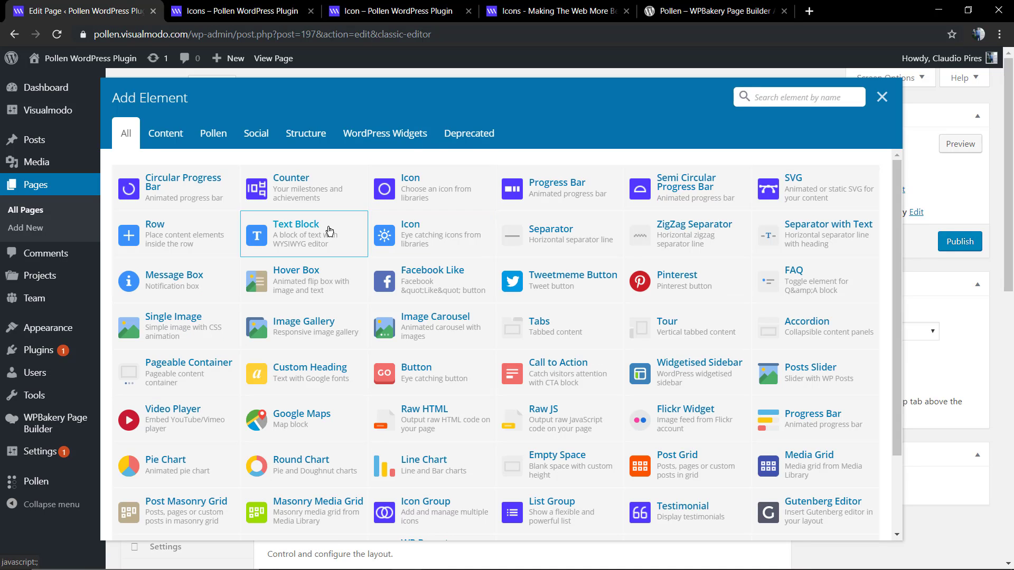
{"action": "left_click", "coordinate": [326, 231]}
{"action": "key", "text": "Escape"}
{"action": "scroll", "coordinate": [227, 351], "scroll_direction": "down", "scroll_amount": 1}
{"action": "left_click", "coordinate": [235, 348]}
{"action": "left_click", "coordinate": [235, 349]}
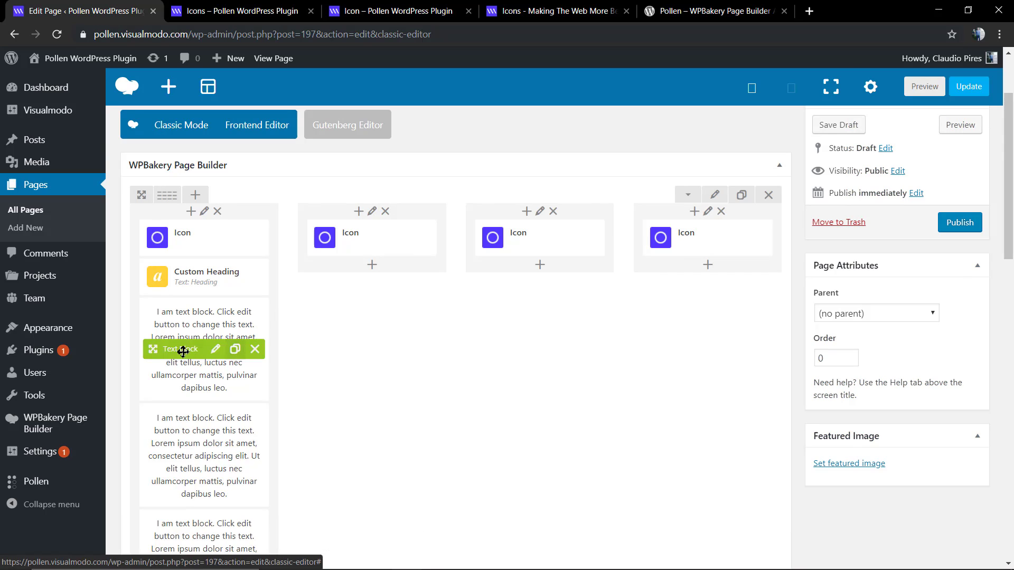
{"action": "left_click_drag", "start_coordinate": [183, 352], "coordinate": [378, 306]}
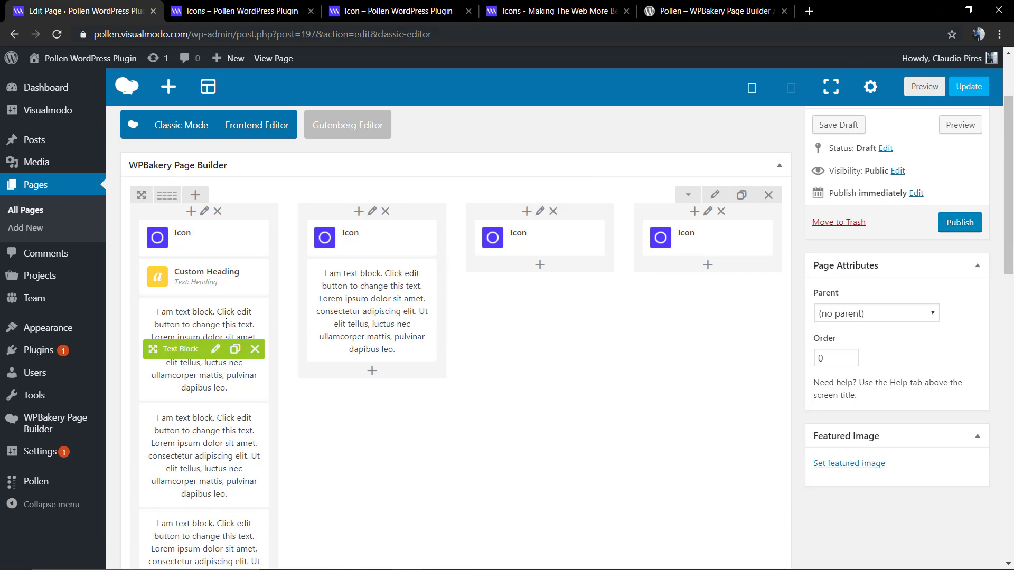
{"action": "left_click_drag", "start_coordinate": [179, 349], "coordinate": [539, 317]}
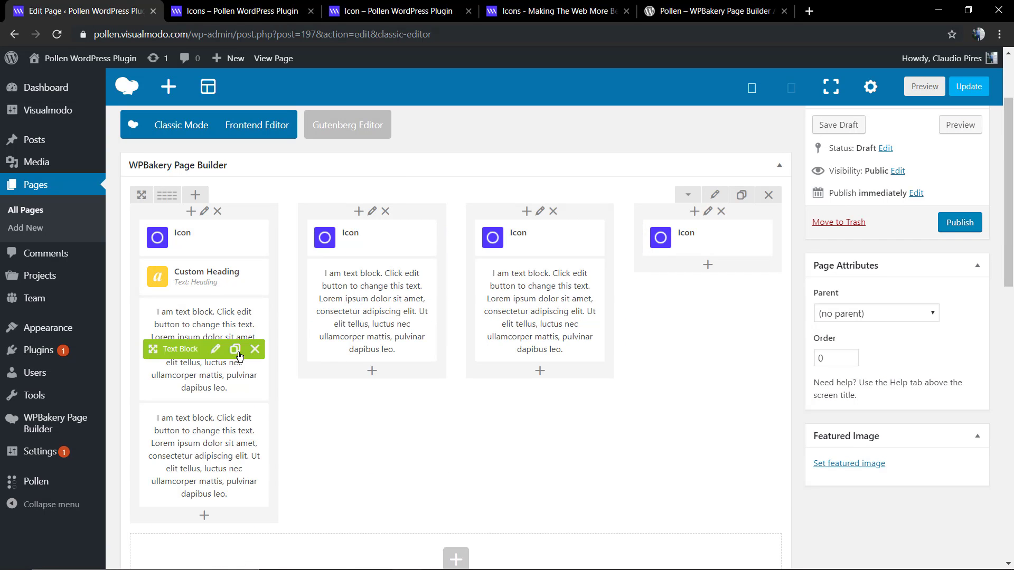
{"action": "left_click_drag", "start_coordinate": [189, 348], "coordinate": [710, 325]}
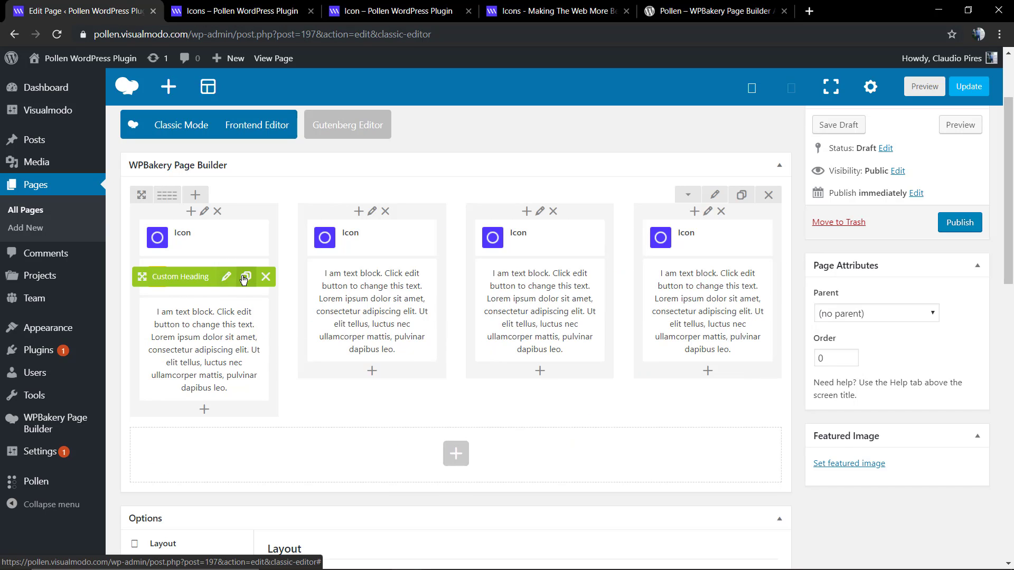
- Clone the "Heading" element and move copies into the remaining columns
{"action": "left_click", "coordinate": [245, 278]}
{"action": "left_click", "coordinate": [244, 278]}
{"action": "left_click", "coordinate": [244, 278]}
{"action": "left_click_drag", "start_coordinate": [182, 276], "coordinate": [539, 280]}
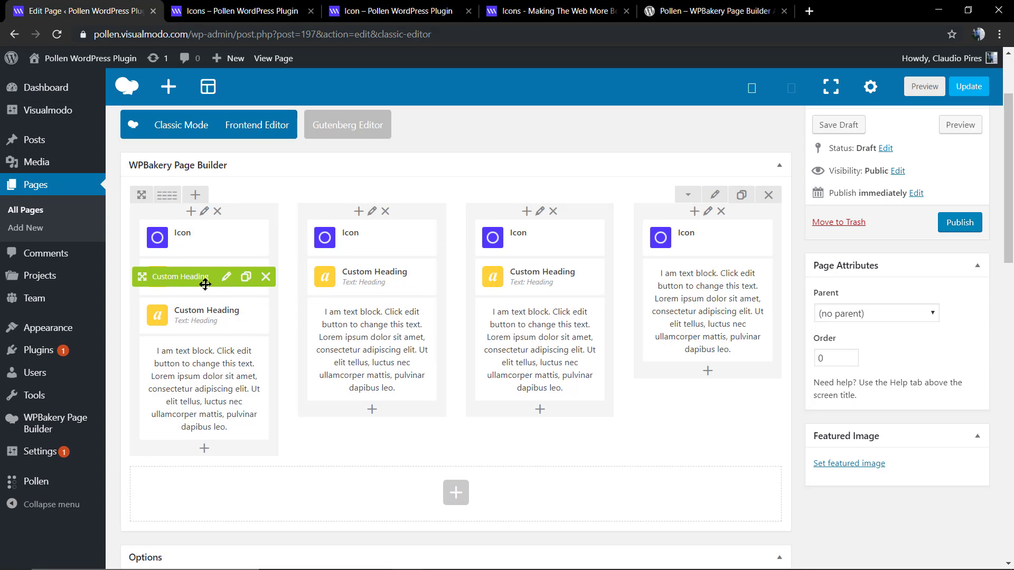
{"action": "left_click_drag", "start_coordinate": [236, 309], "coordinate": [681, 278]}
{"action": "scroll", "coordinate": [835, 228], "scroll_direction": "up", "scroll_amount": 2}
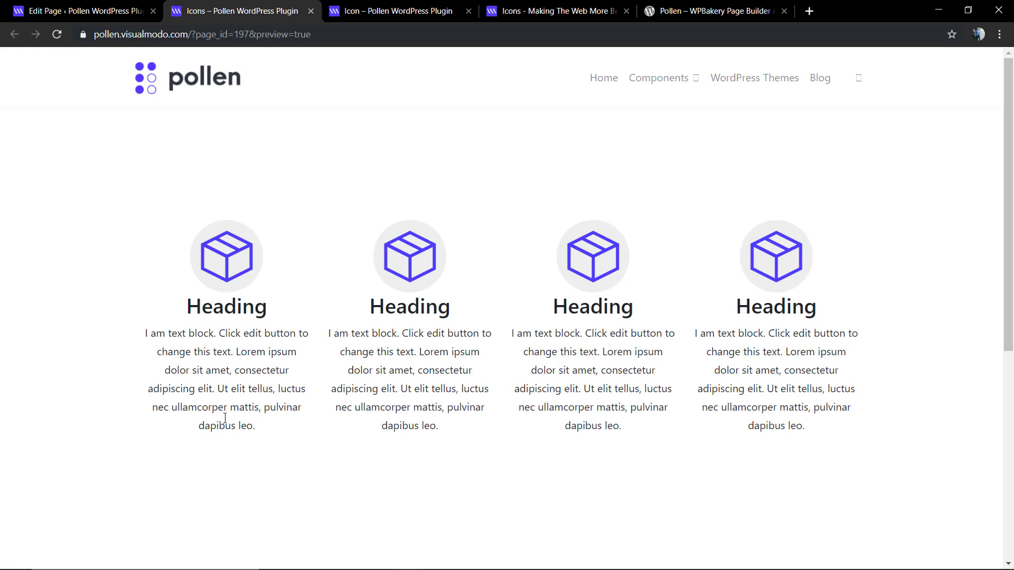
- Give the row a 20px columns gap, preview it, then view the Pollen plugin page on wordpress.org
{"action": "left_click", "coordinate": [138, 10]}
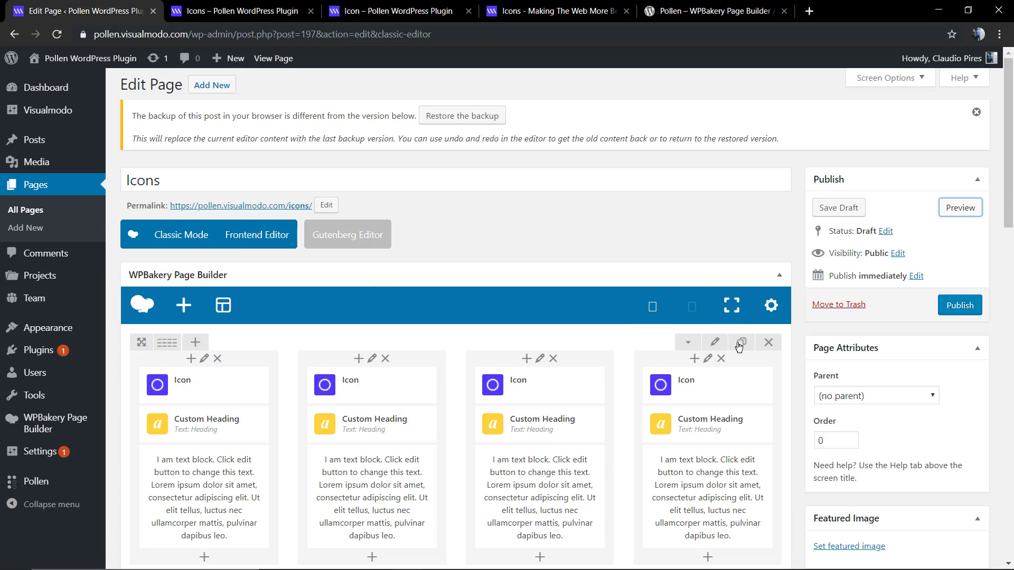
{"action": "left_click", "coordinate": [716, 341]}
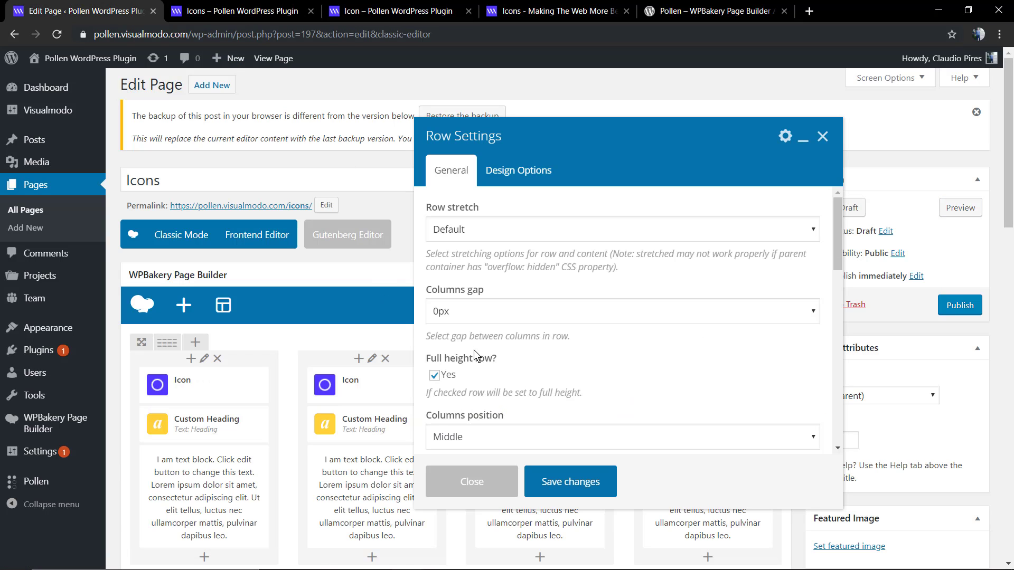
{"action": "left_click", "coordinate": [496, 319]}
{"action": "left_click", "coordinate": [496, 436]}
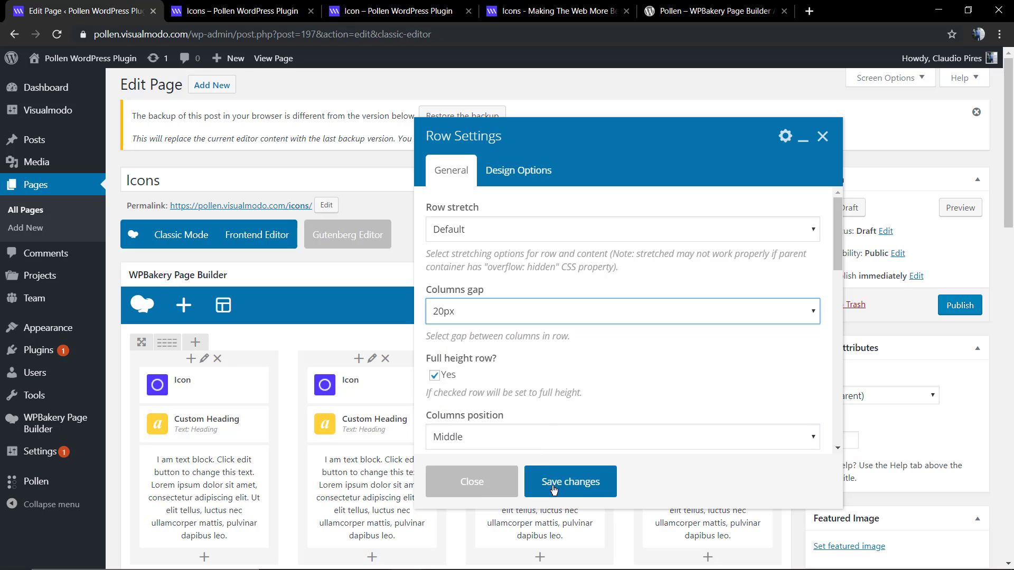
{"action": "left_click", "coordinate": [570, 482]}
{"action": "left_click", "coordinate": [964, 208]}
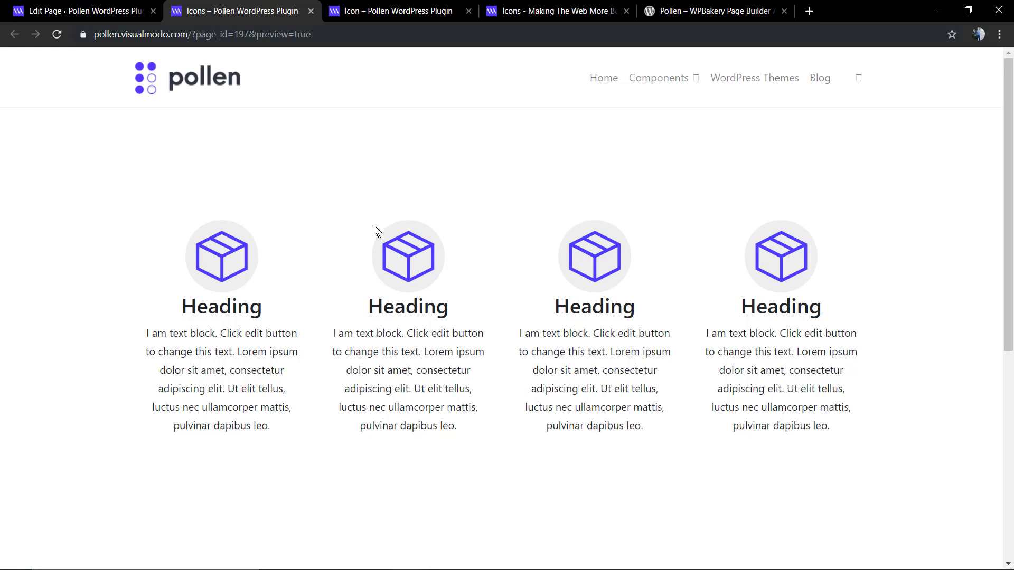
{"action": "left_click", "coordinate": [537, 7]}
{"action": "left_click", "coordinate": [716, 7]}
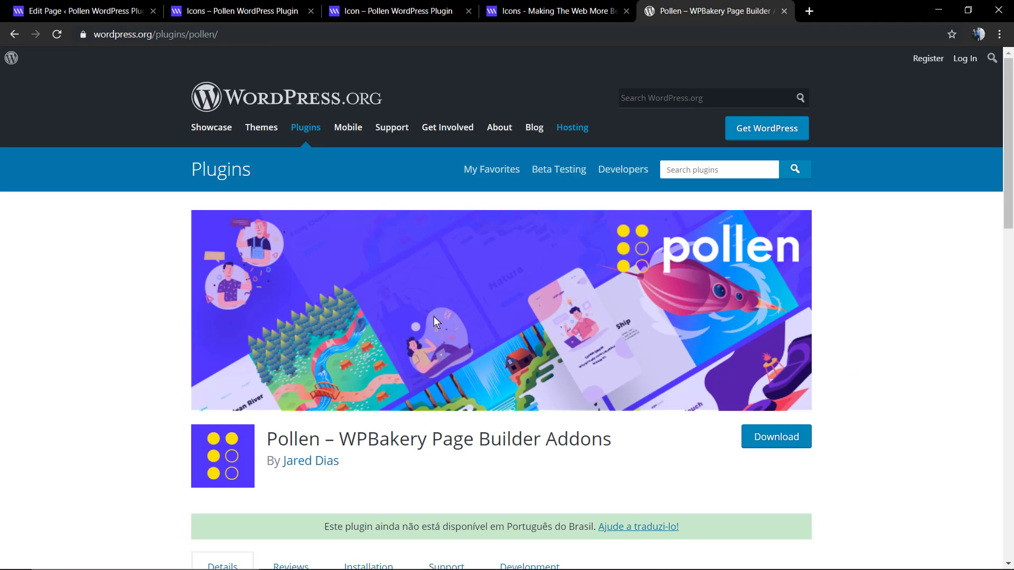